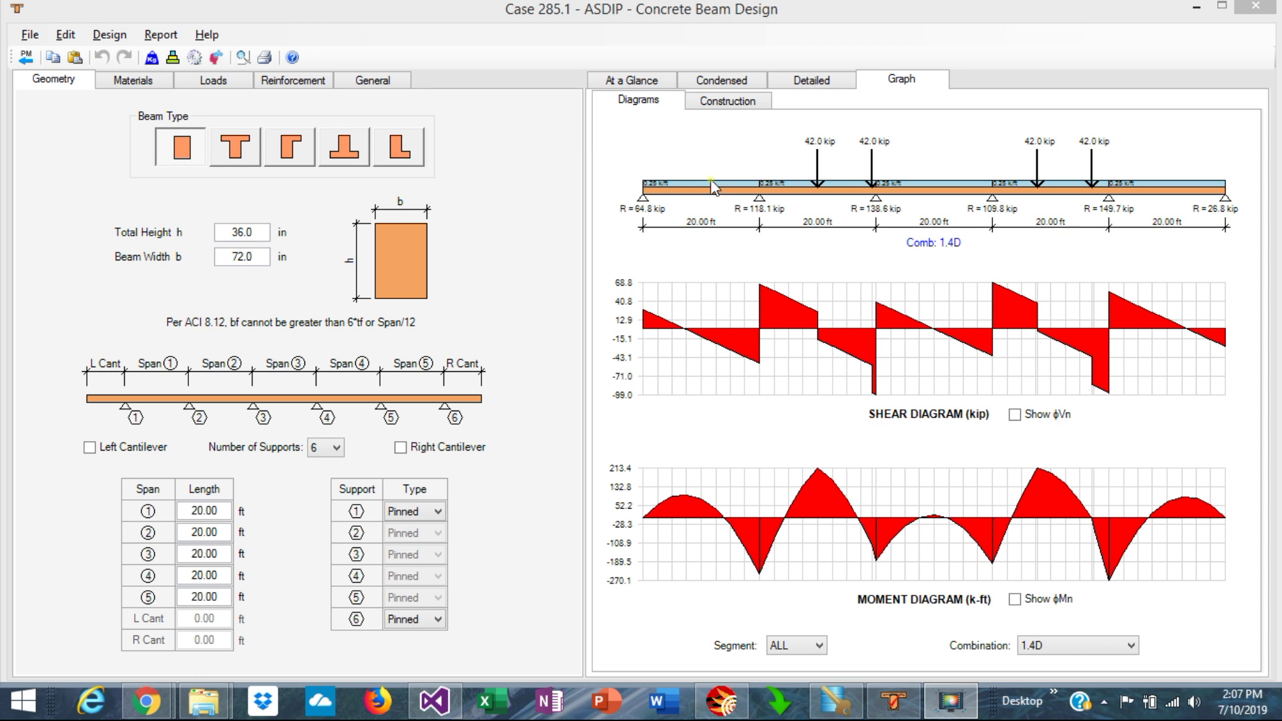
Step: Review the Materials, Loads, Reinforcement and Geometry inputs, then show the at-a-glance summary with peak ratios 0.63 and 0.68
click(151, 82)
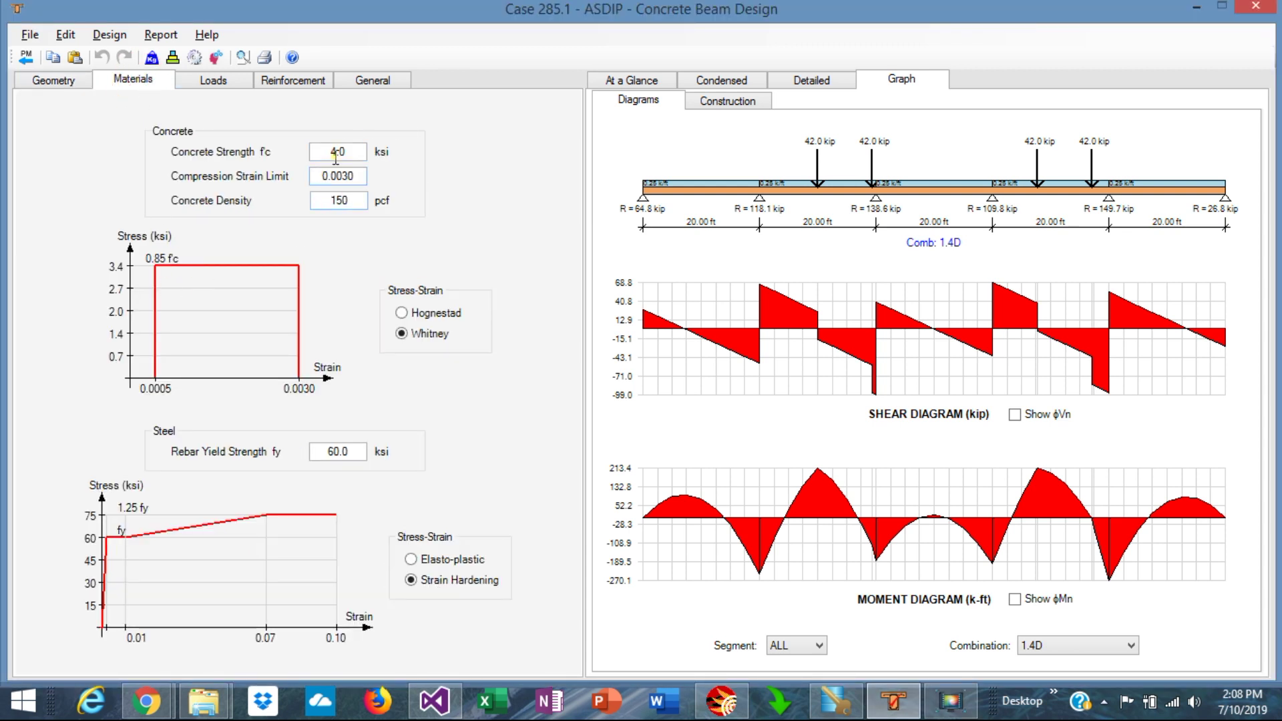
click(213, 82)
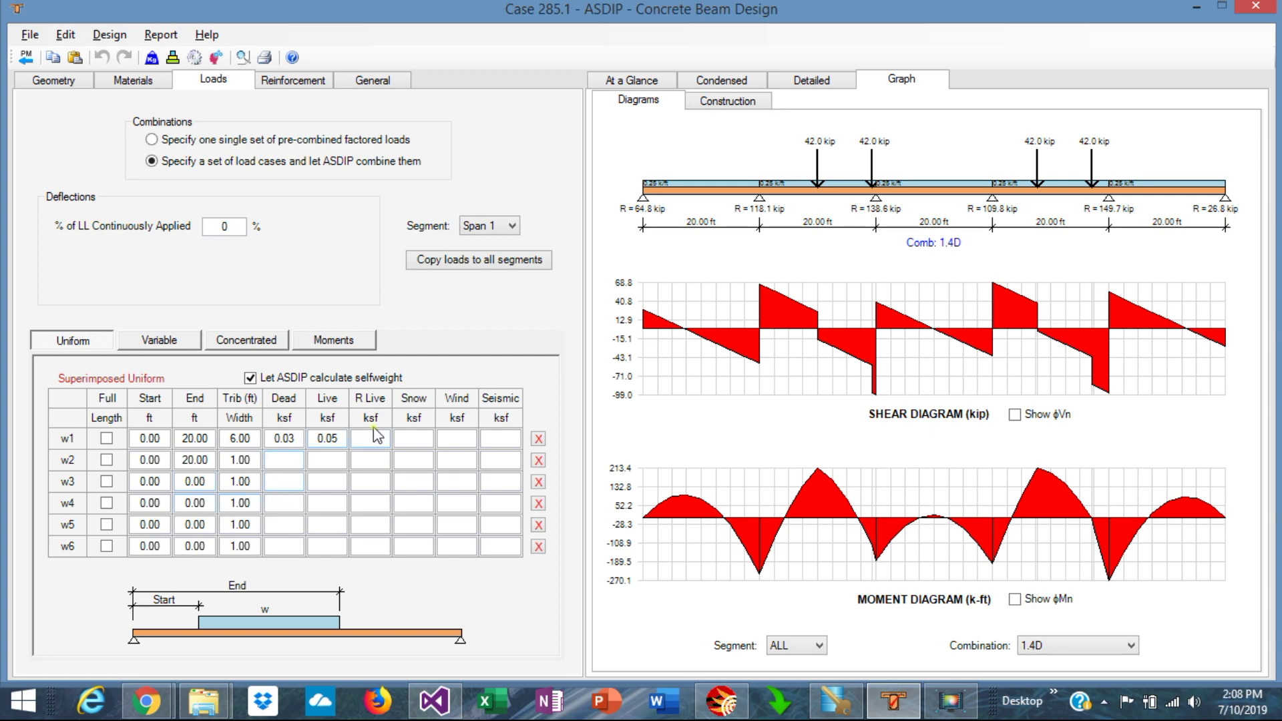
click(287, 81)
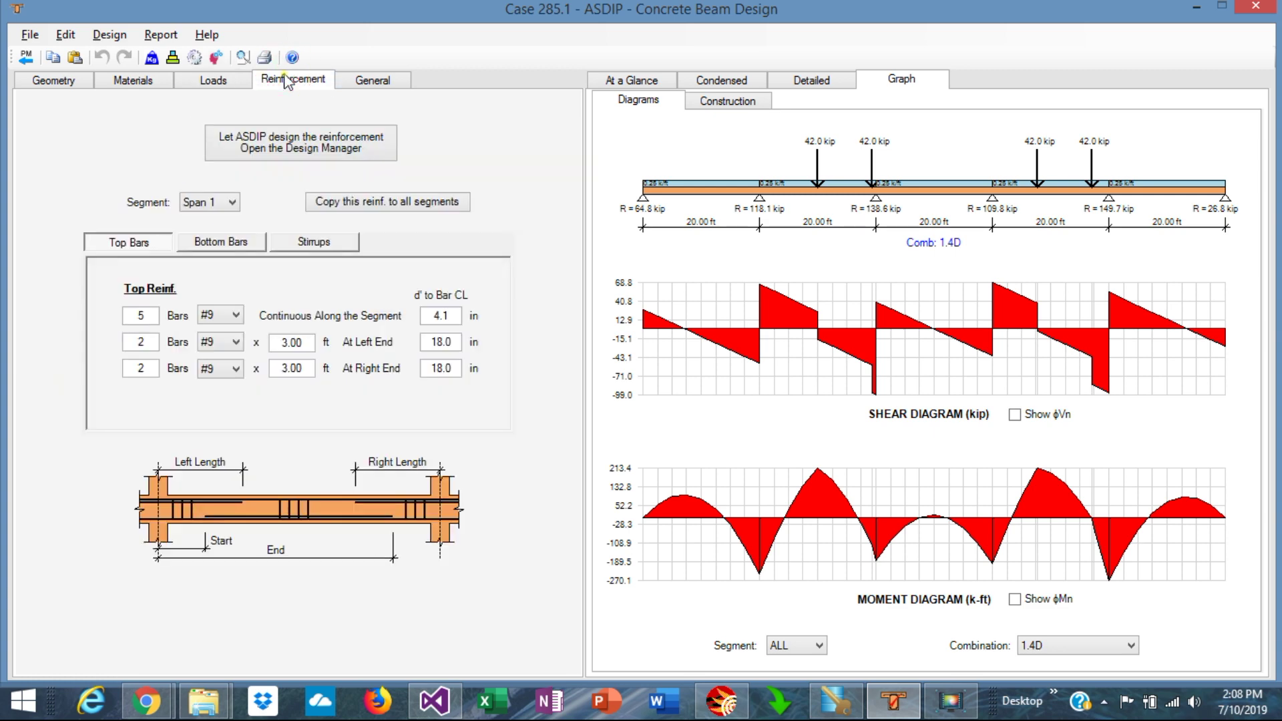
click(53, 85)
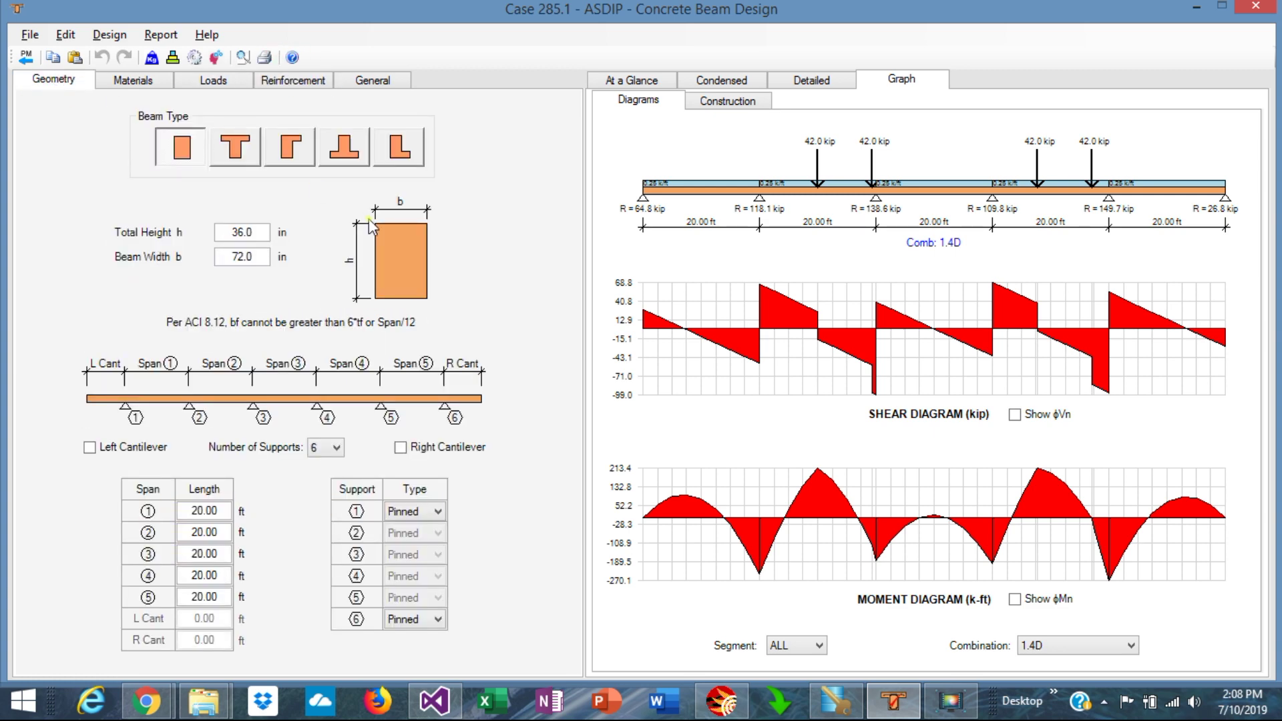
click(630, 81)
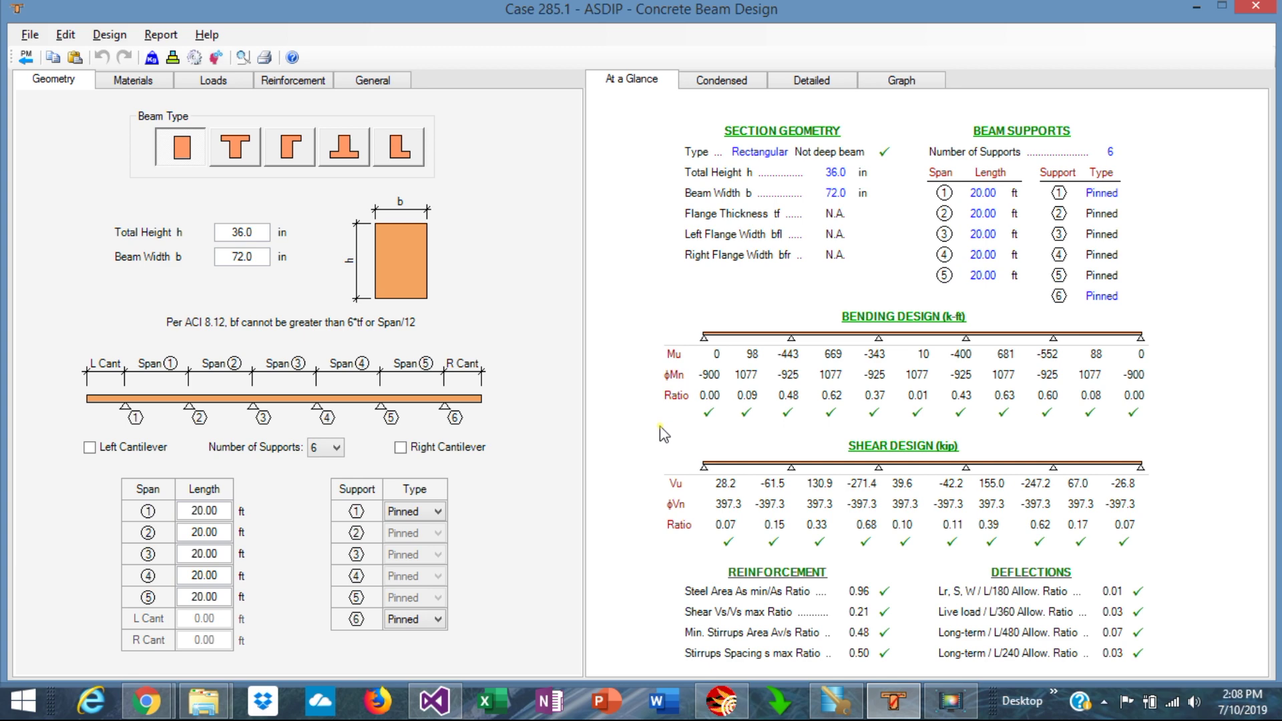
Step: Scroll the condensed report to its reinforcement and materials summary, then bring up the 12 ASCE 7-10/16 load combinations
click(721, 79)
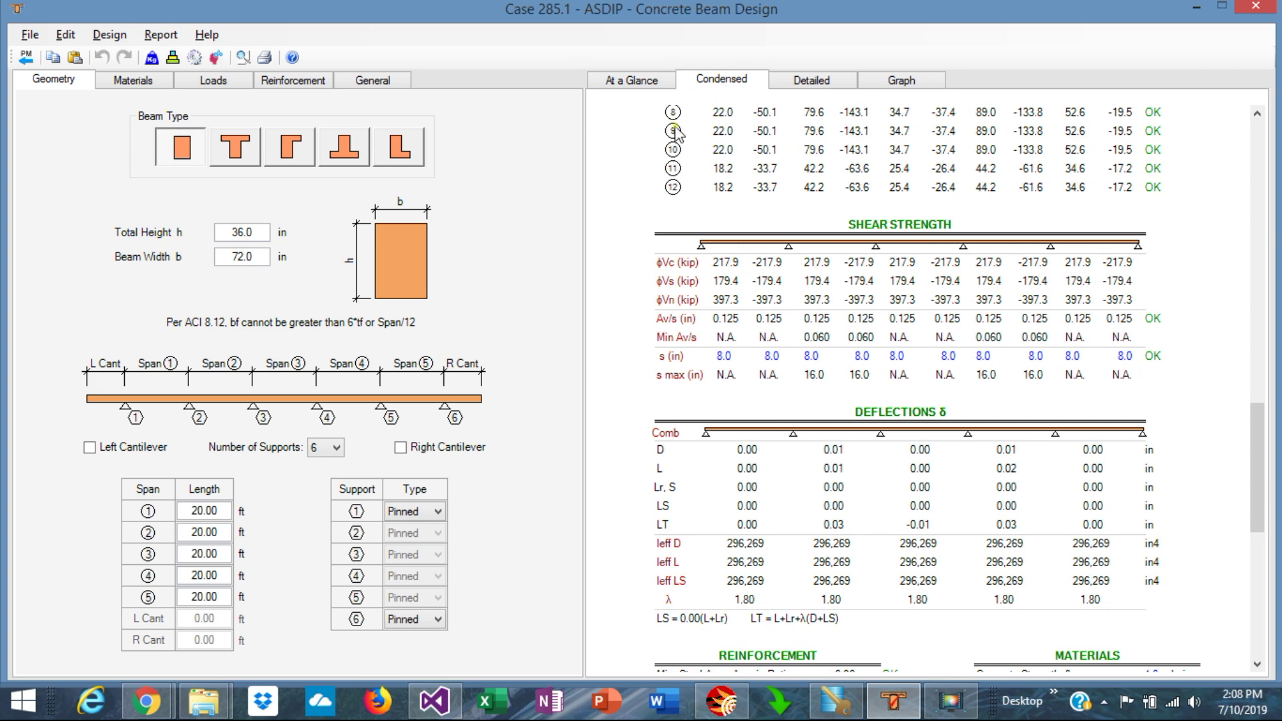
scroll(1050, 452, down, 10)
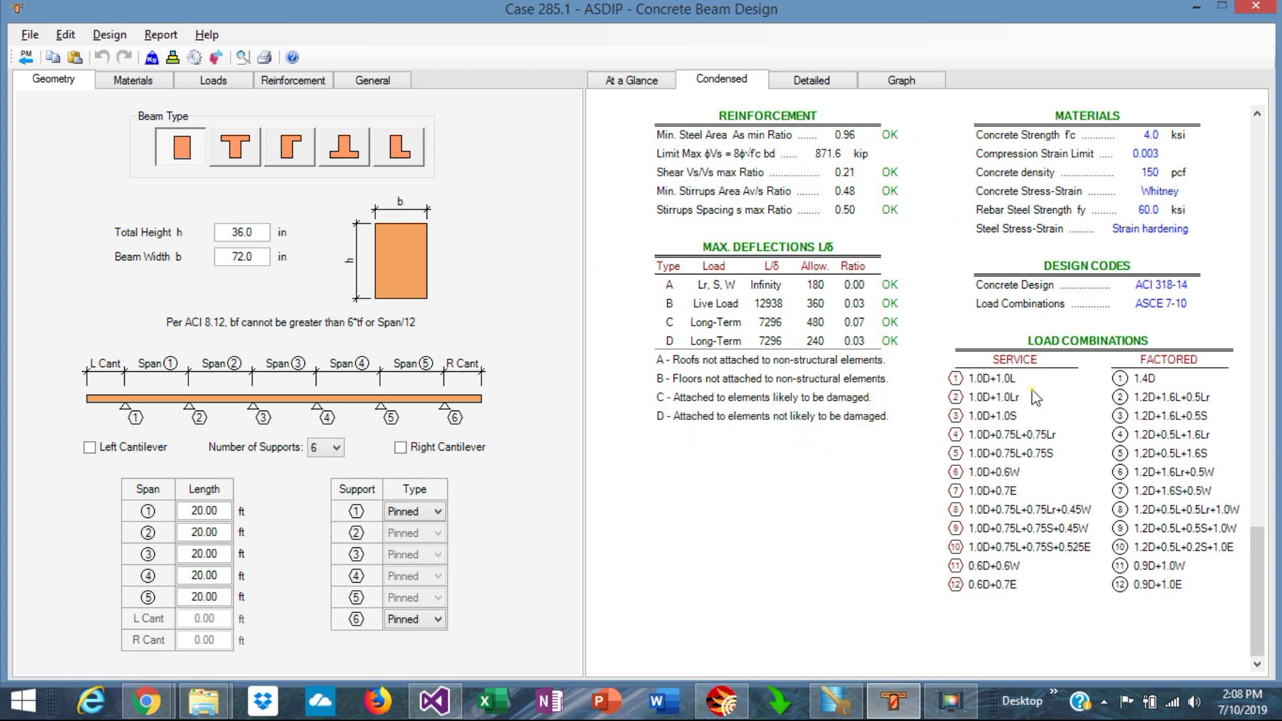
click(173, 59)
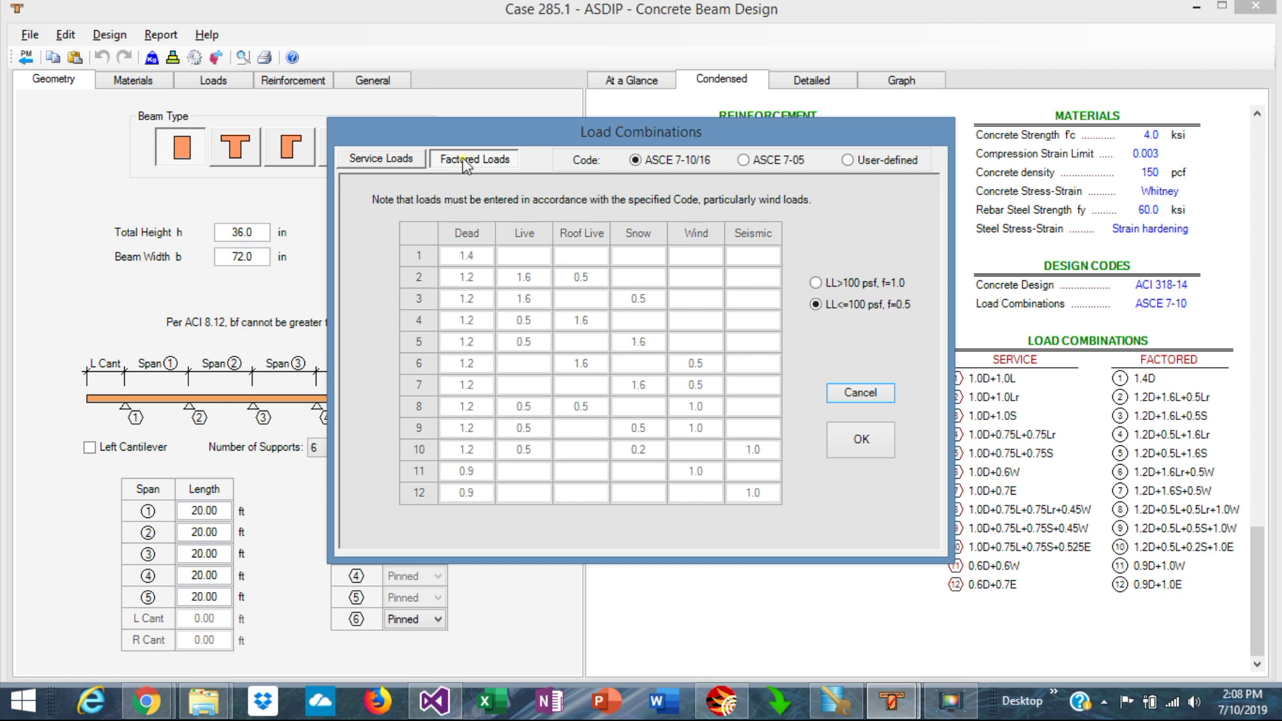
click(383, 167)
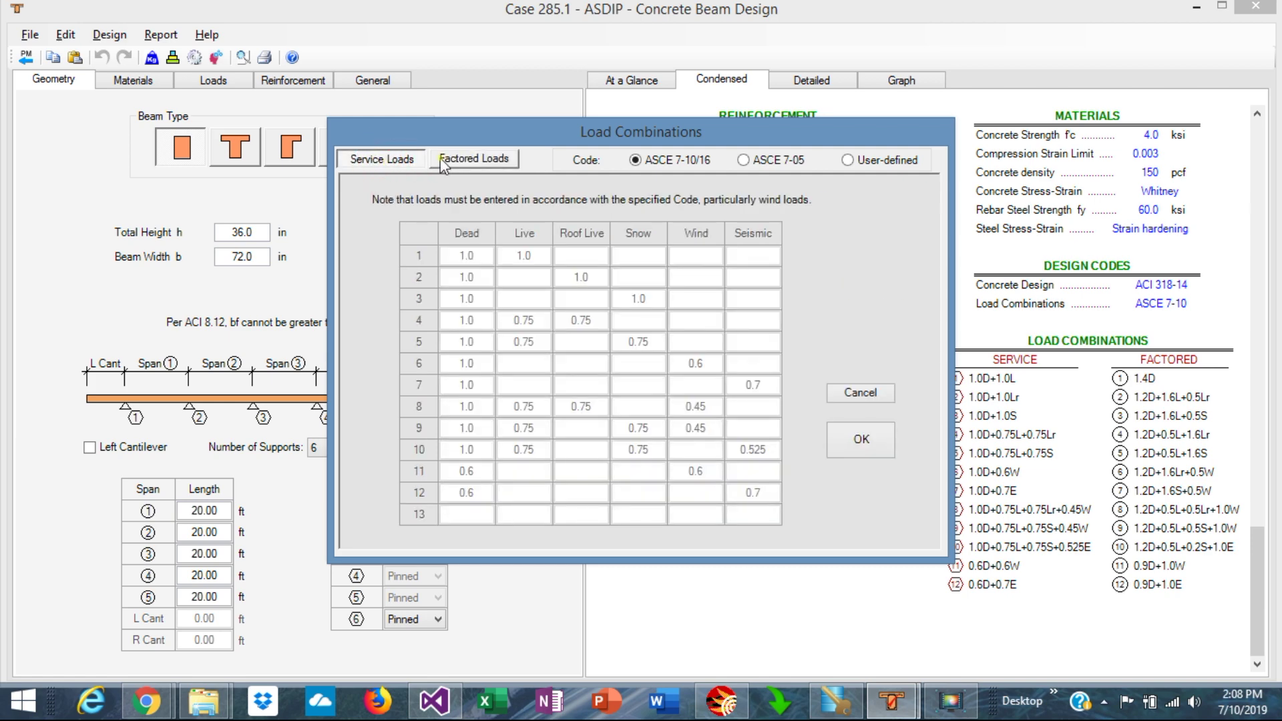
click(468, 160)
click(860, 439)
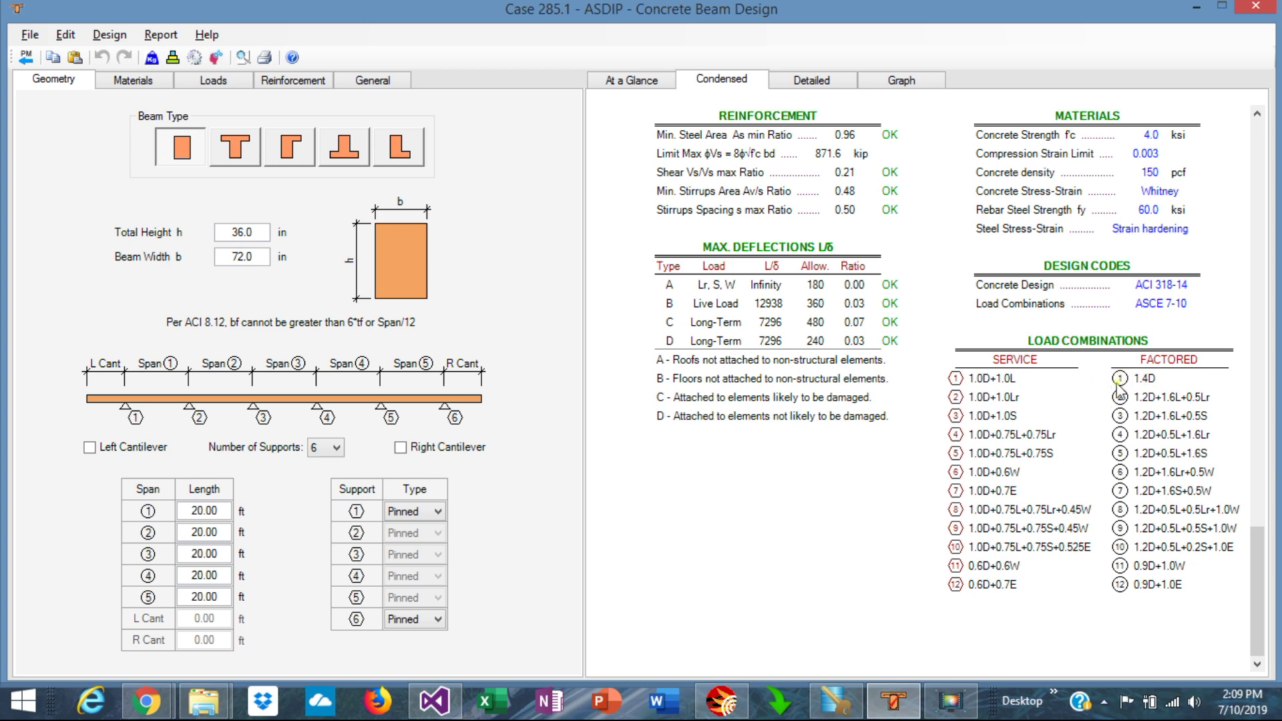
Step: Plot the loading, shear and moment diagrams under the 1.2D+1.6L+0.5Lr combination
click(901, 82)
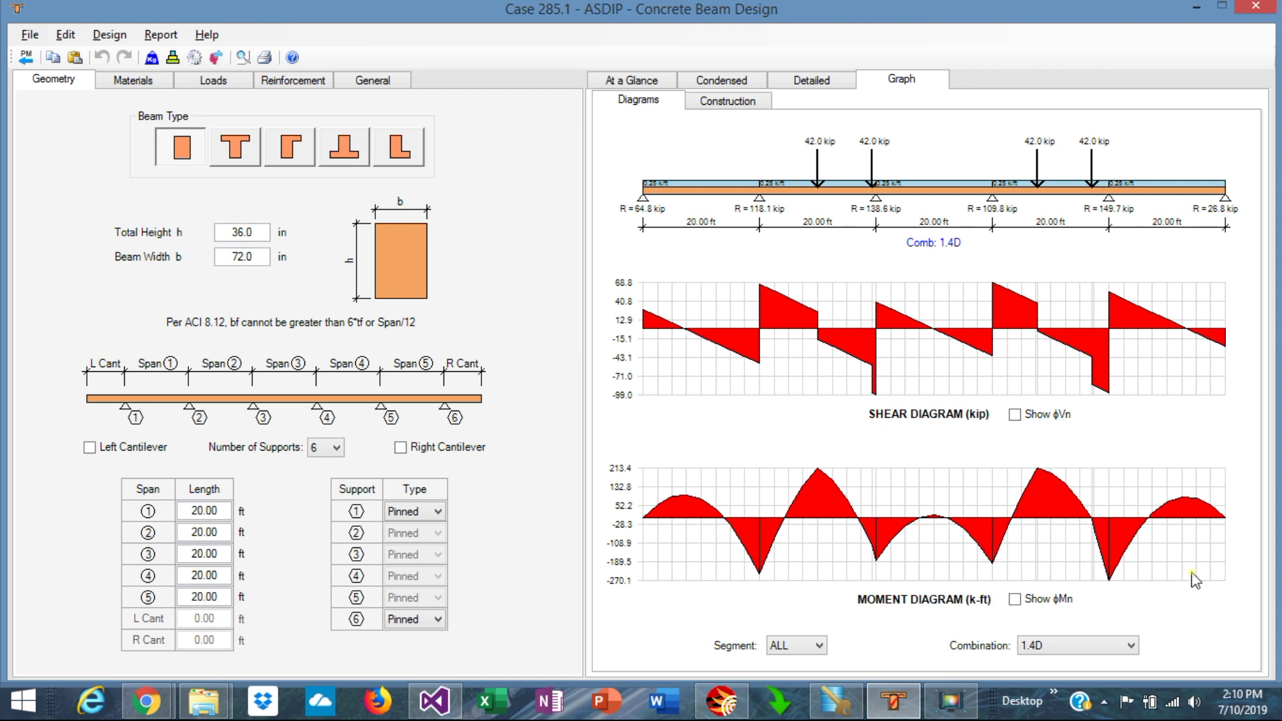
click(1132, 645)
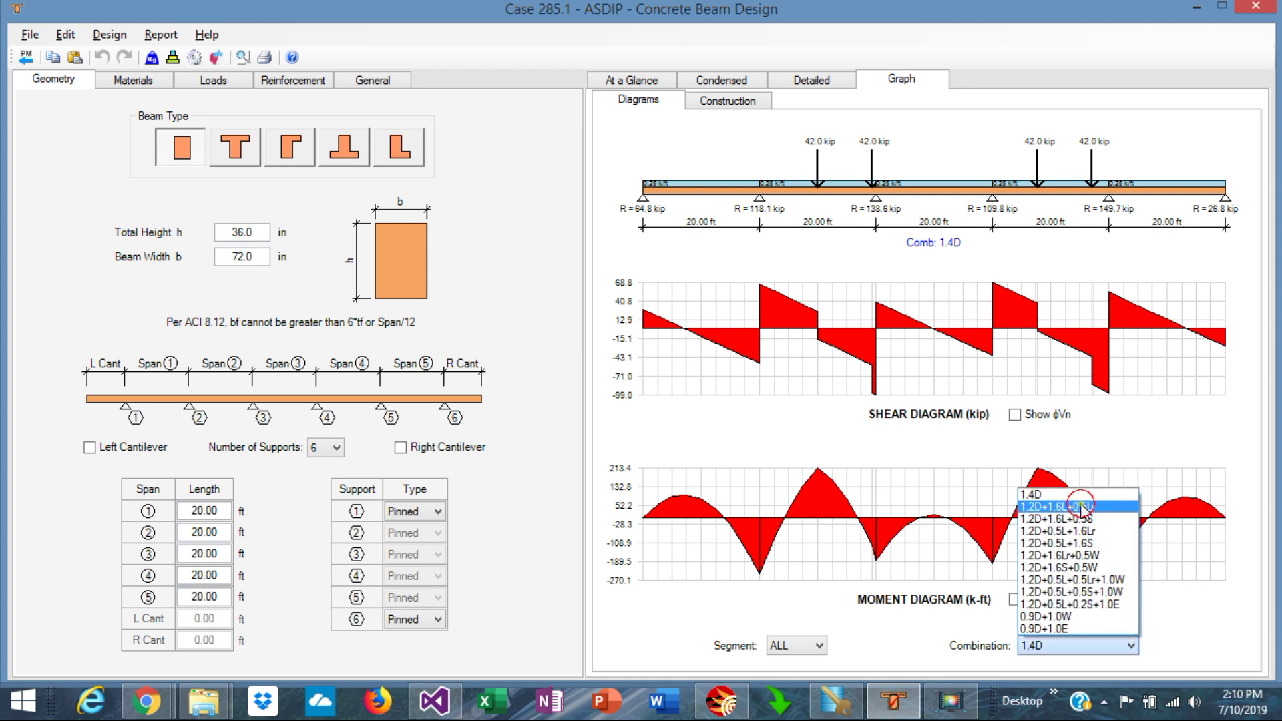
click(1080, 507)
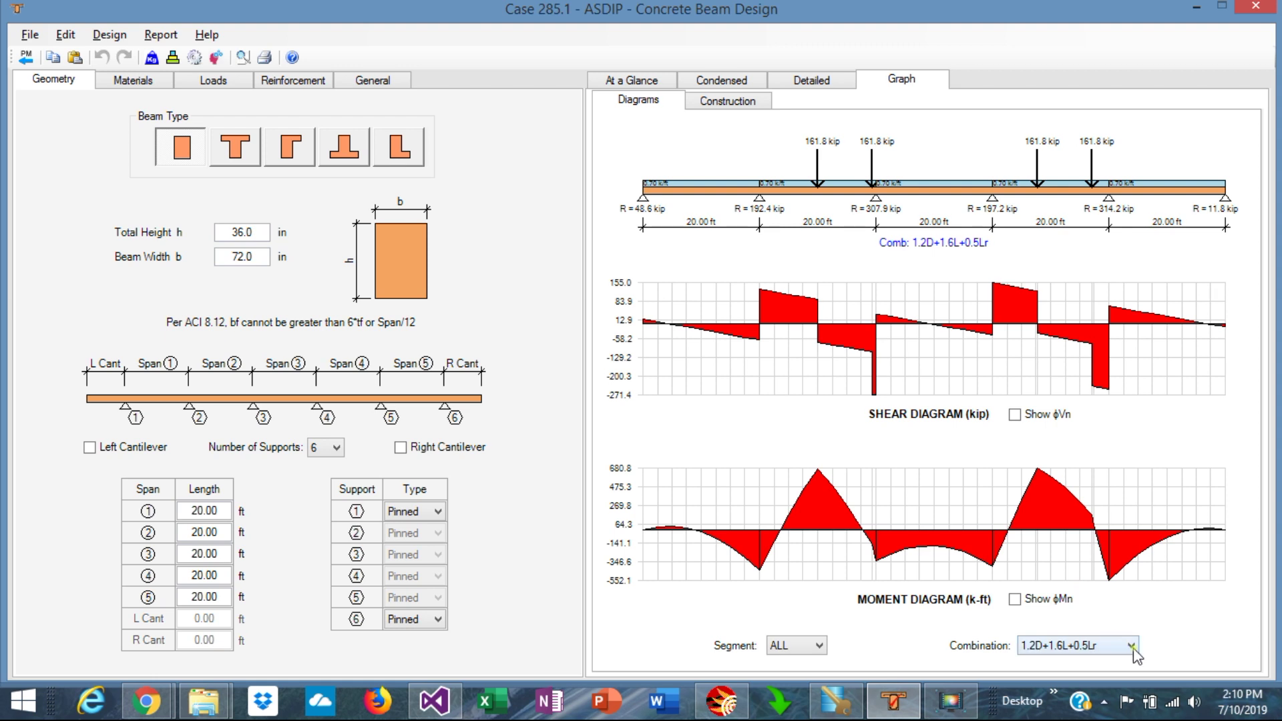
Step: Switch the diagrams back to 1.4D, then return to the at-a-glance design summary
click(1132, 645)
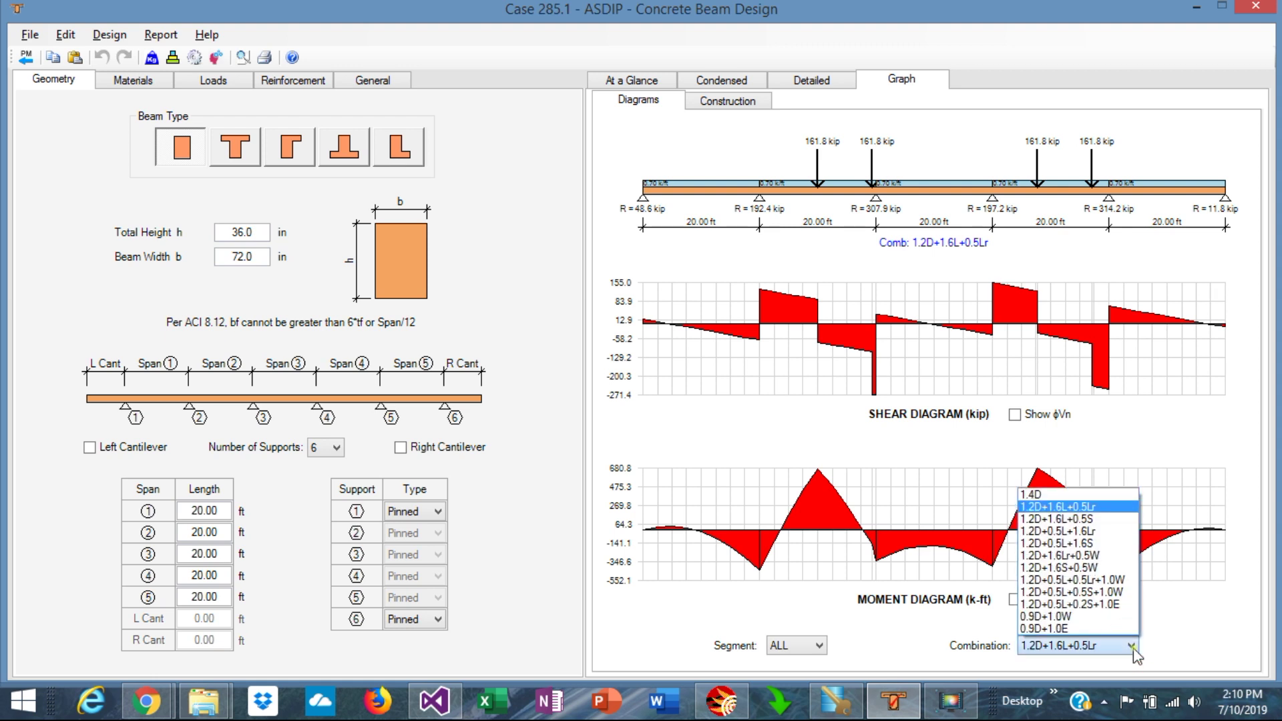
click(1054, 494)
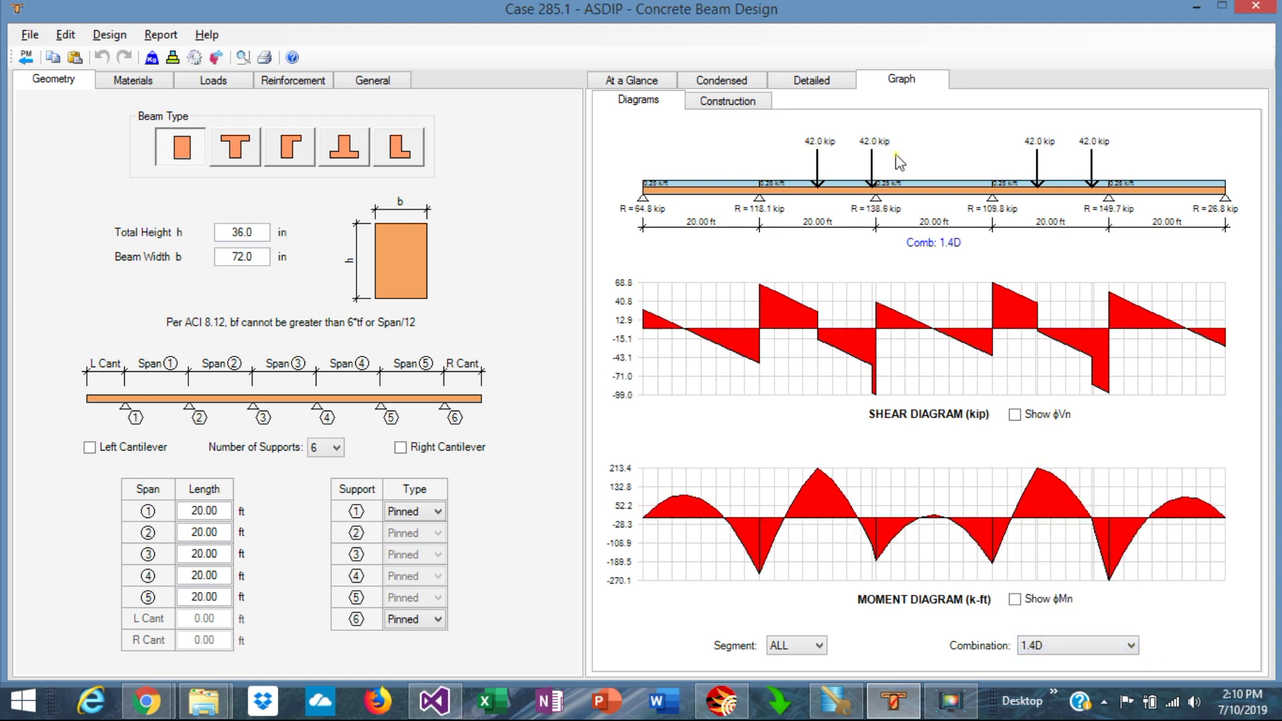
click(627, 83)
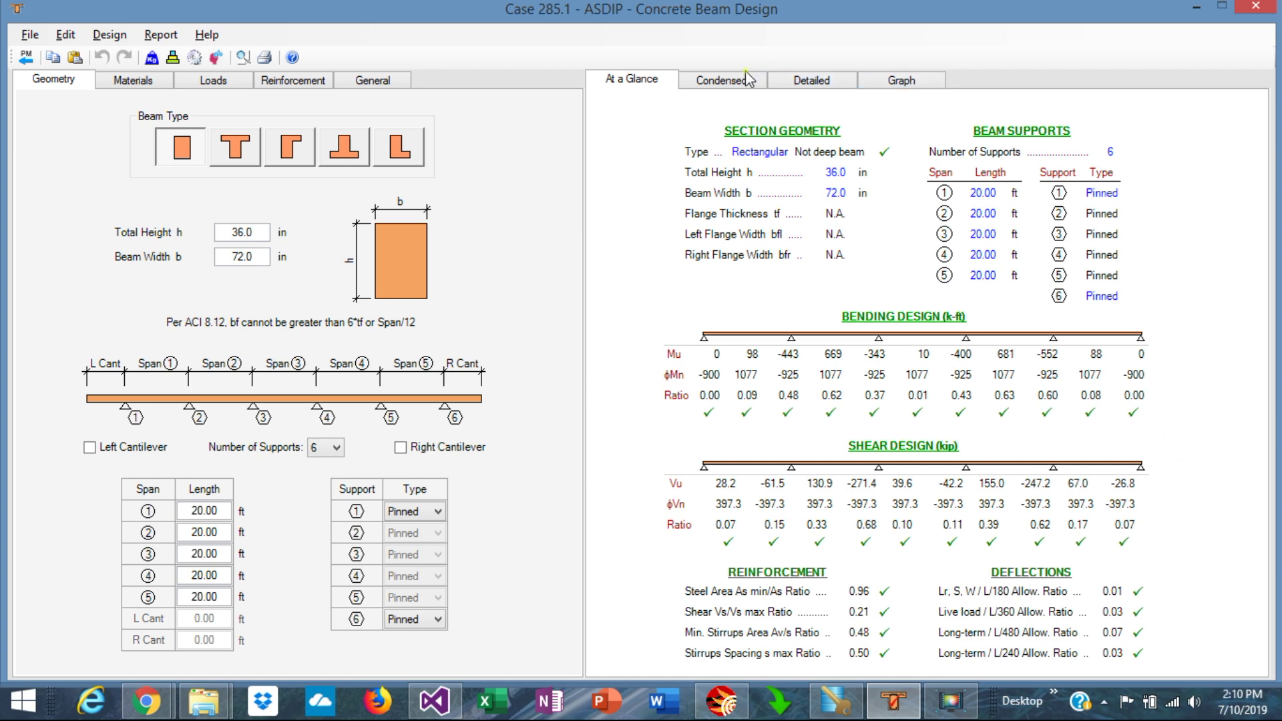
click(727, 83)
scroll(998, 267, up, 10)
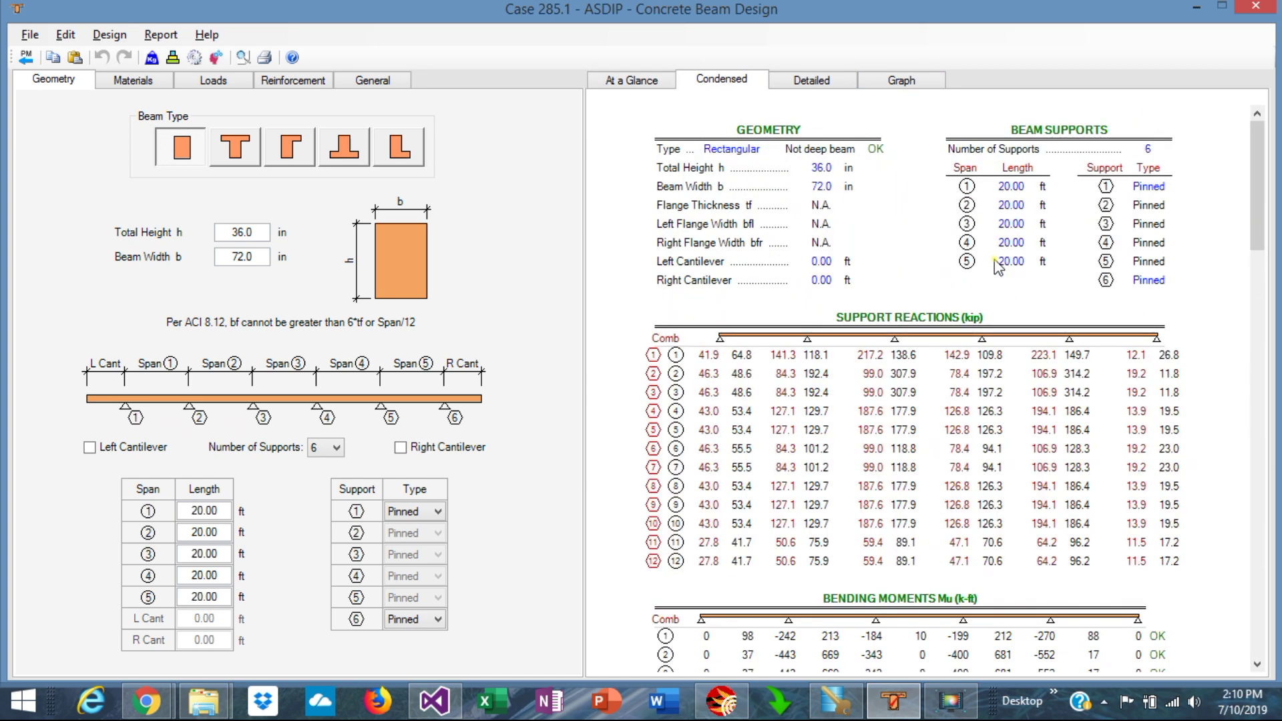
scroll(998, 267, down, 10)
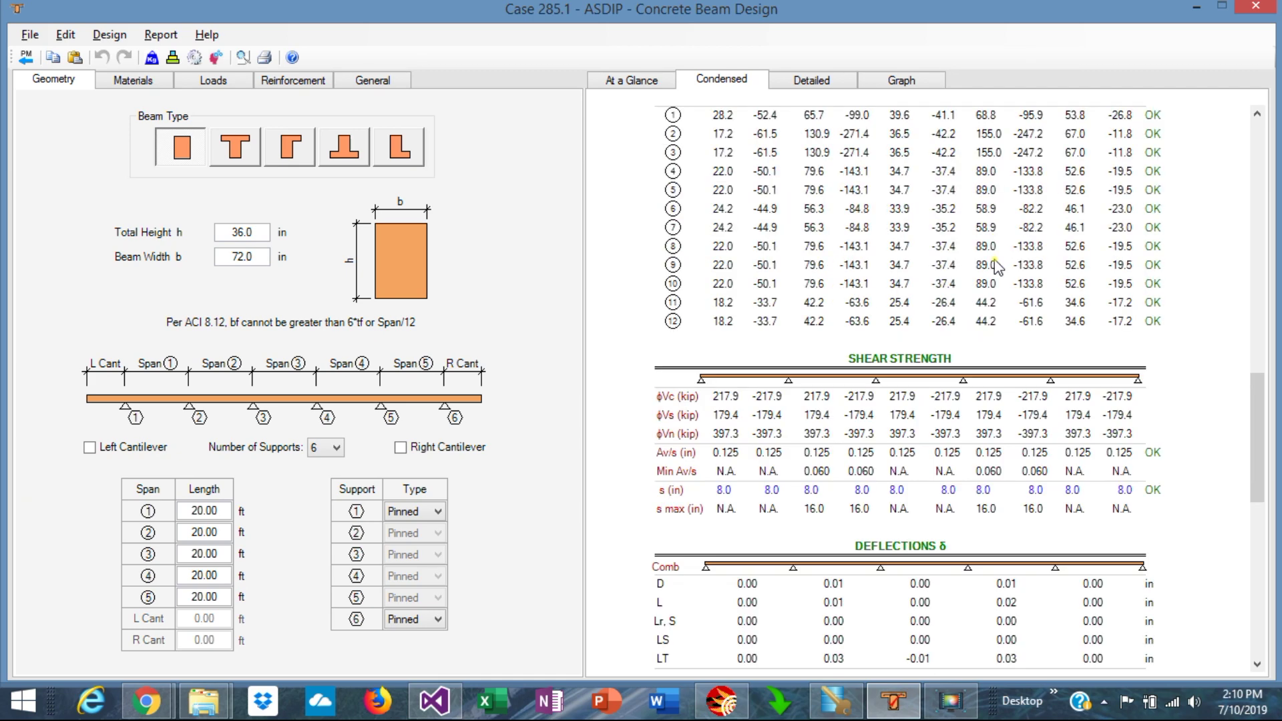
scroll(997, 267, down, 10)
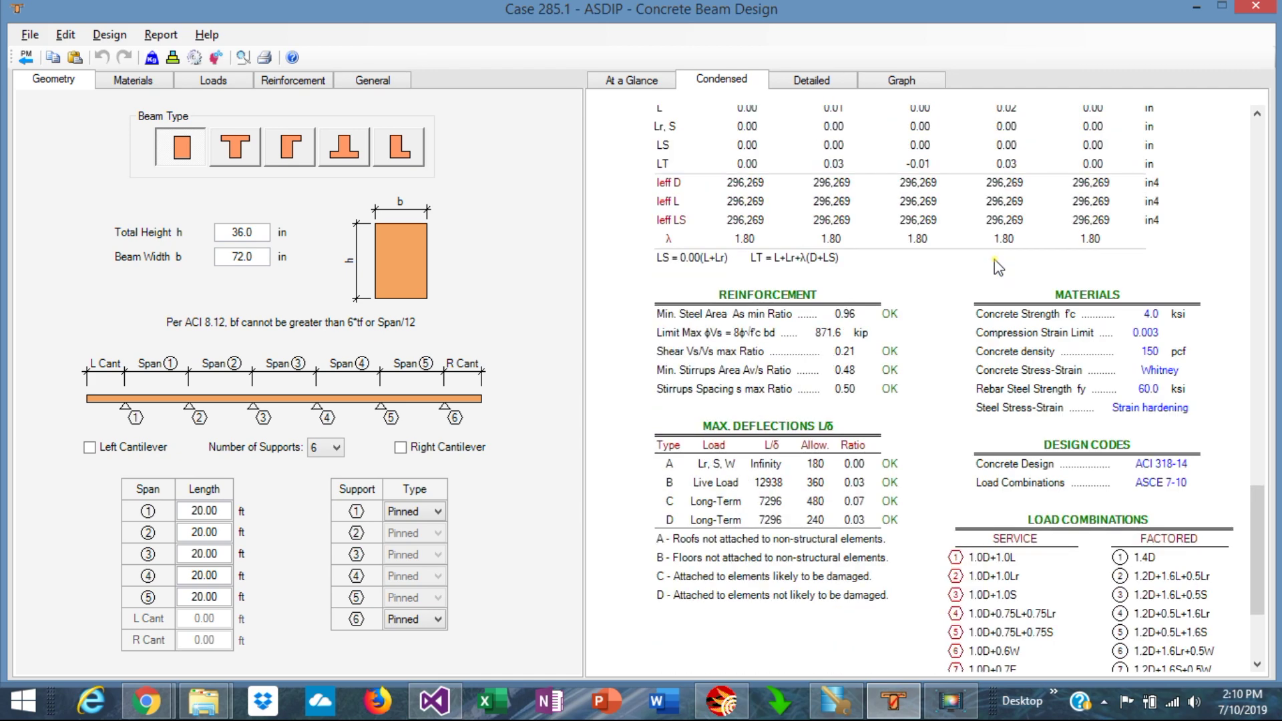
scroll(997, 264, up, 8)
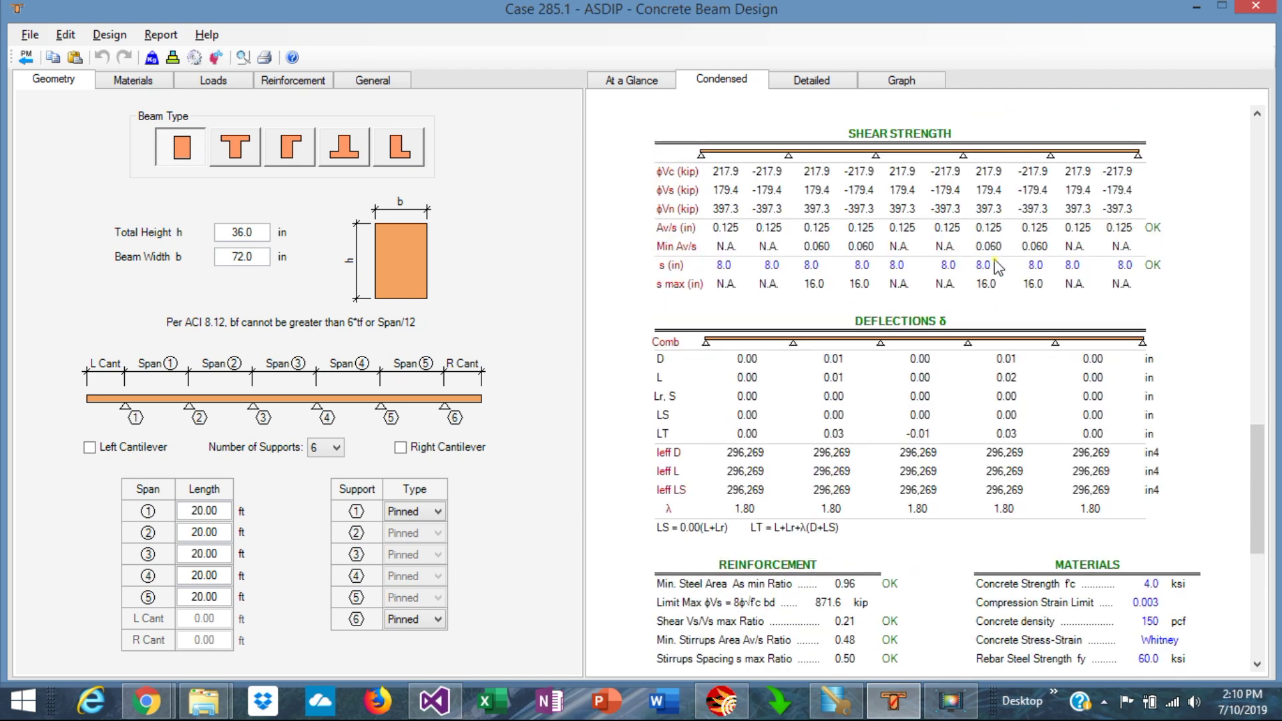
click(812, 82)
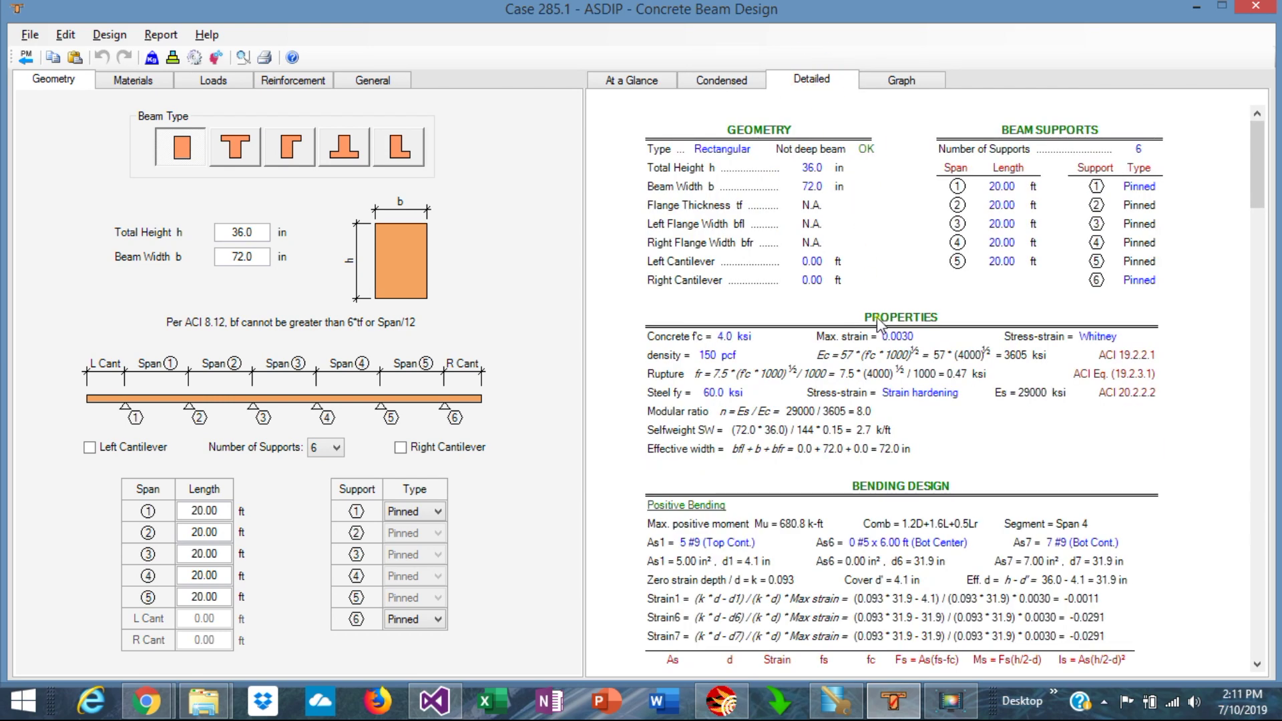
scroll(877, 320, down, 6)
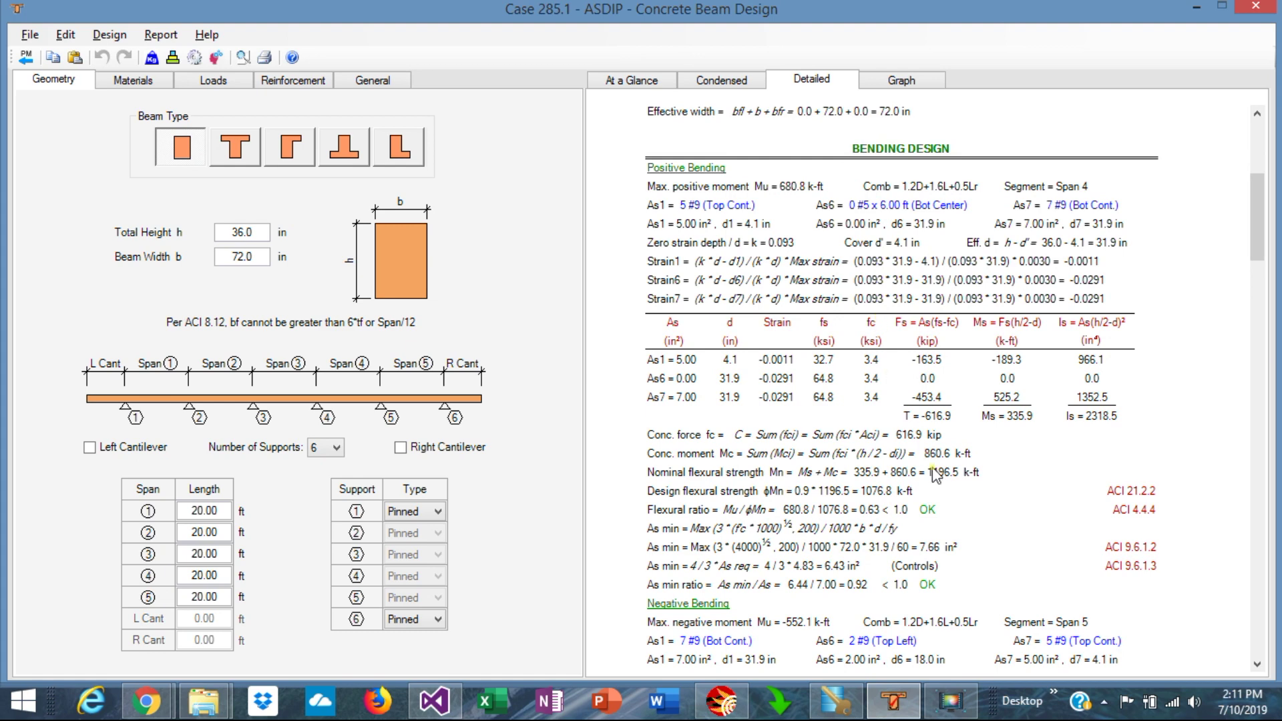
scroll(936, 474, down, 3)
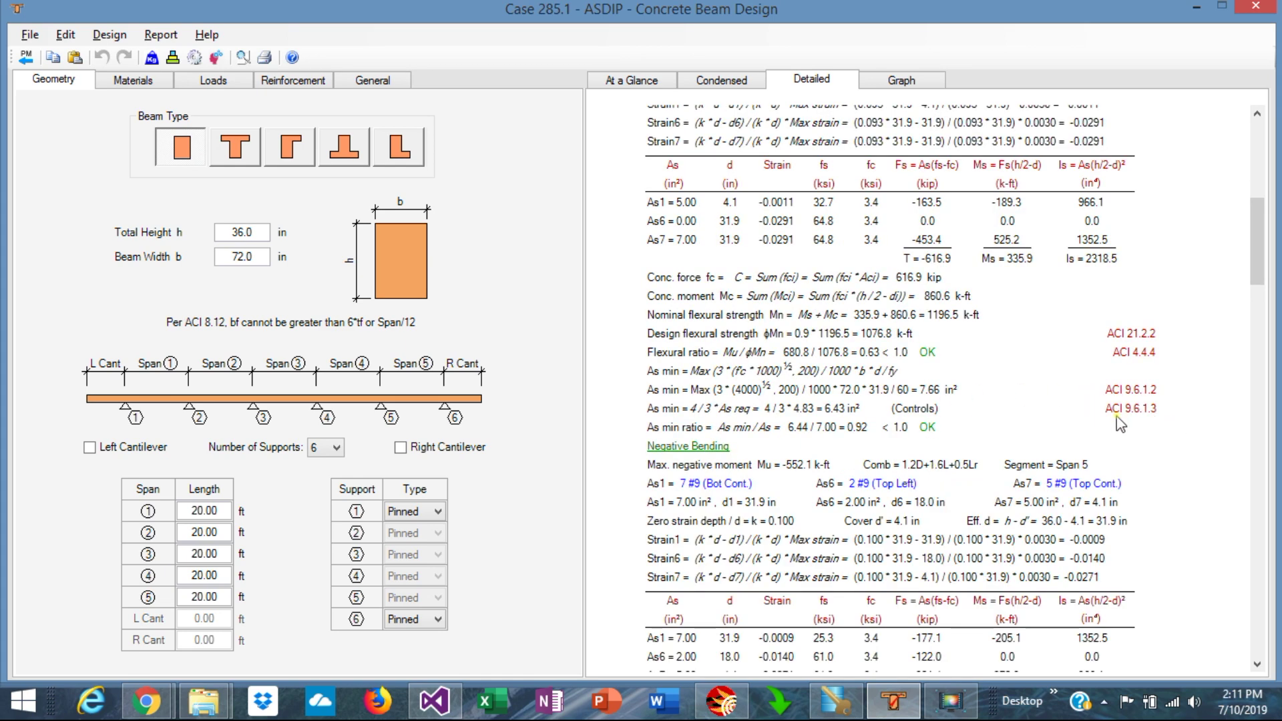
scroll(1121, 424, down, 20)
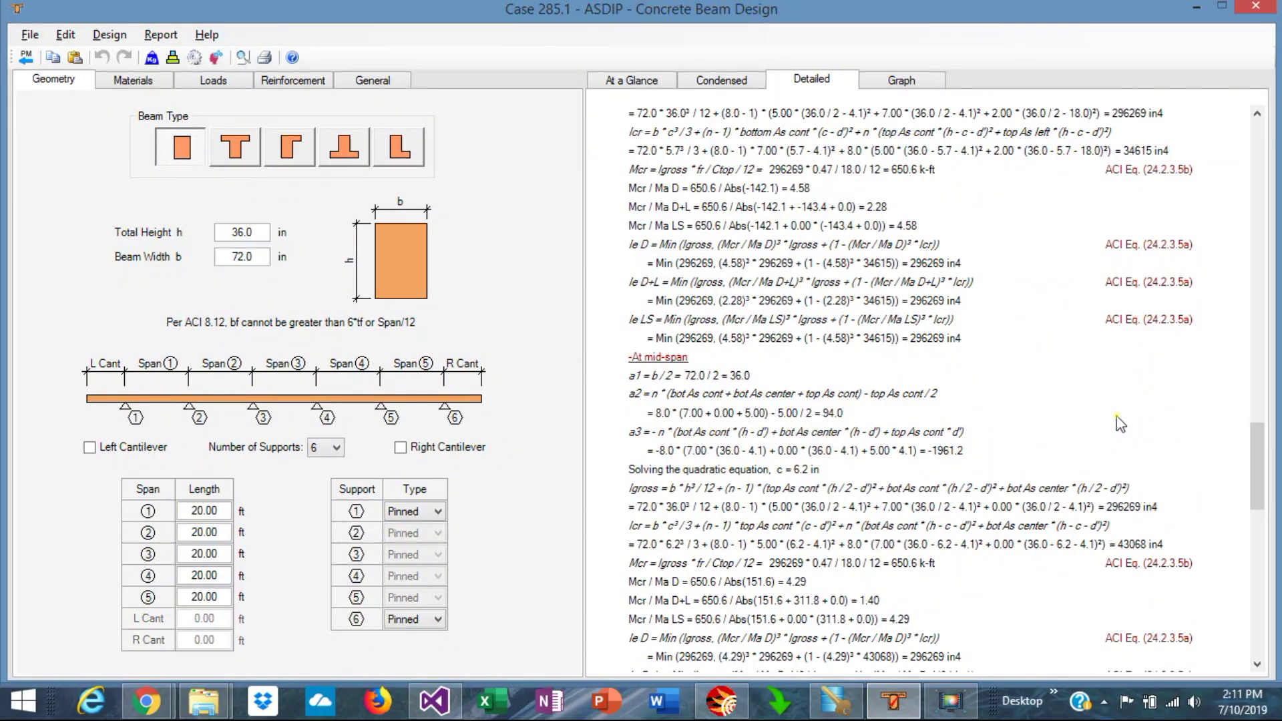
scroll(1121, 425, up, 20)
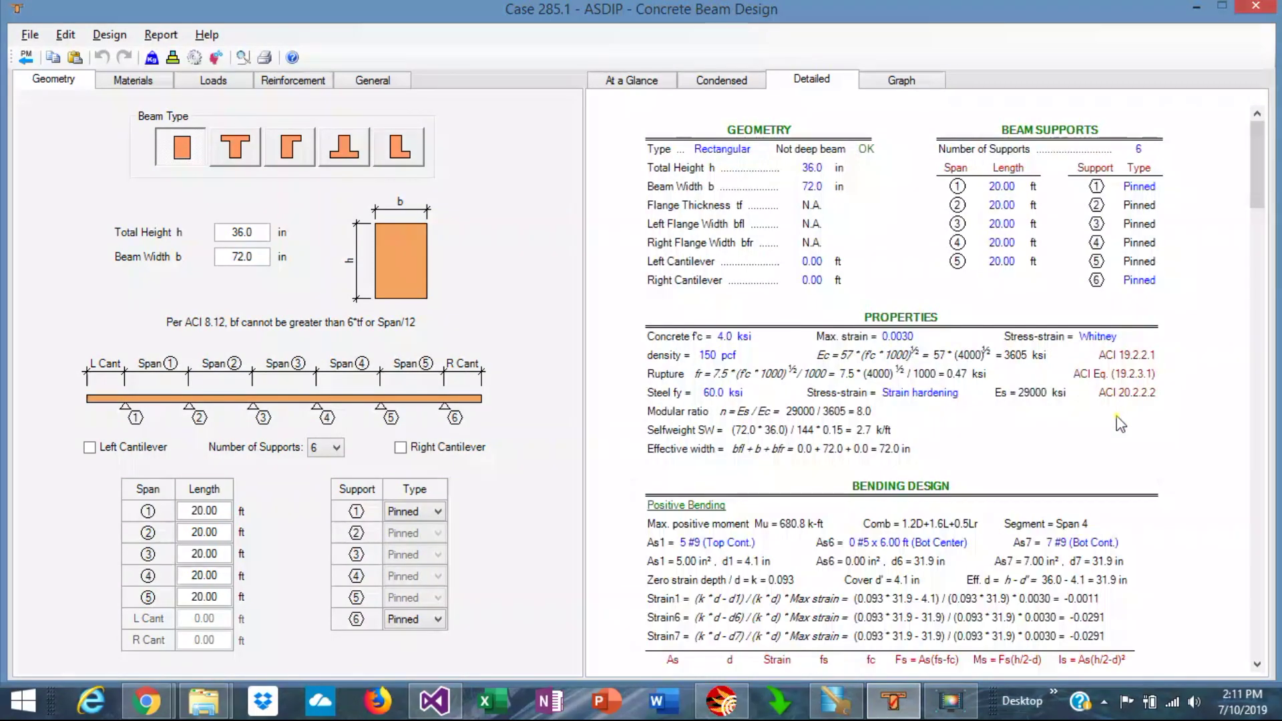
click(896, 82)
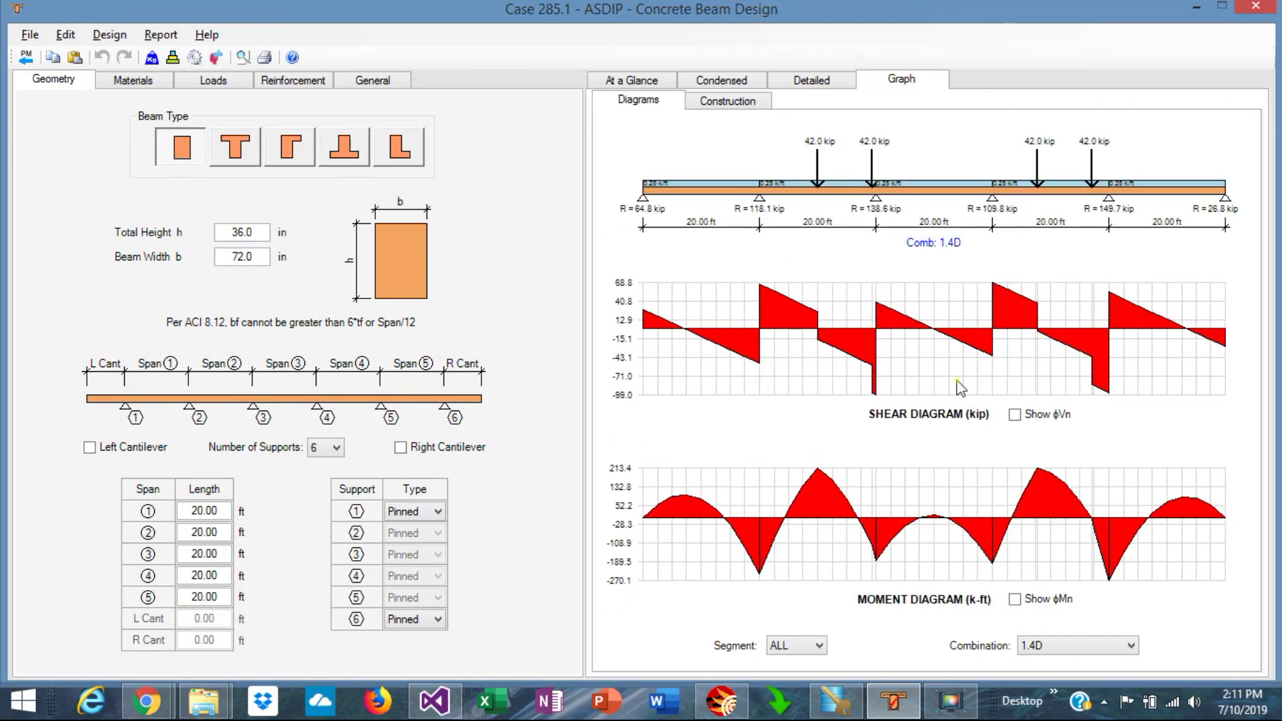
Step: View the beam elevation with reinforcement and the at-a-glance summary, then the condensed support reactions
click(731, 103)
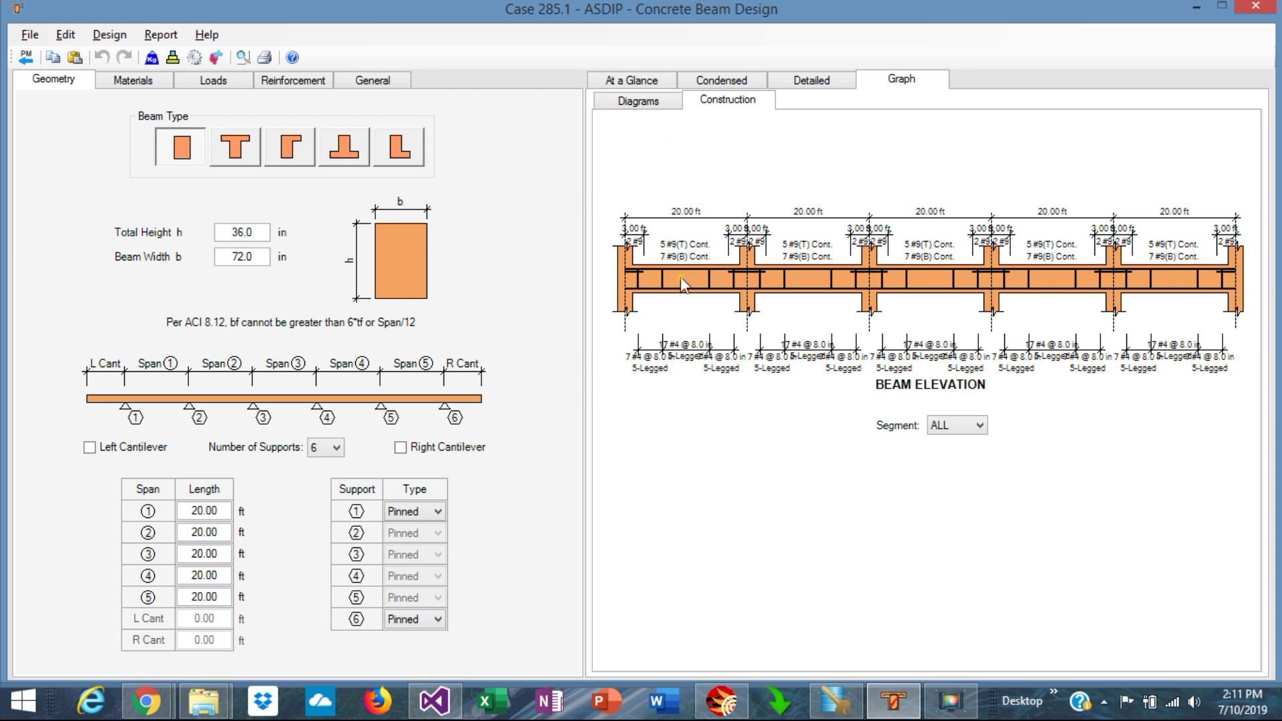
click(631, 80)
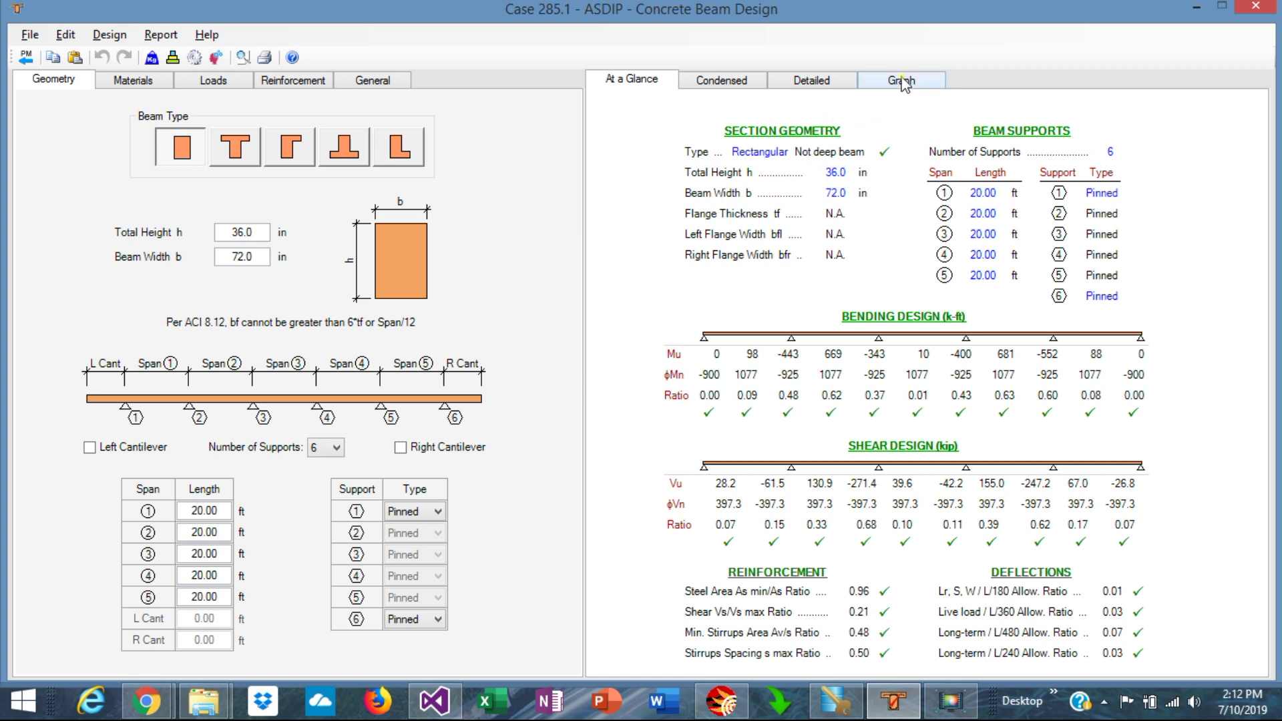
click(722, 80)
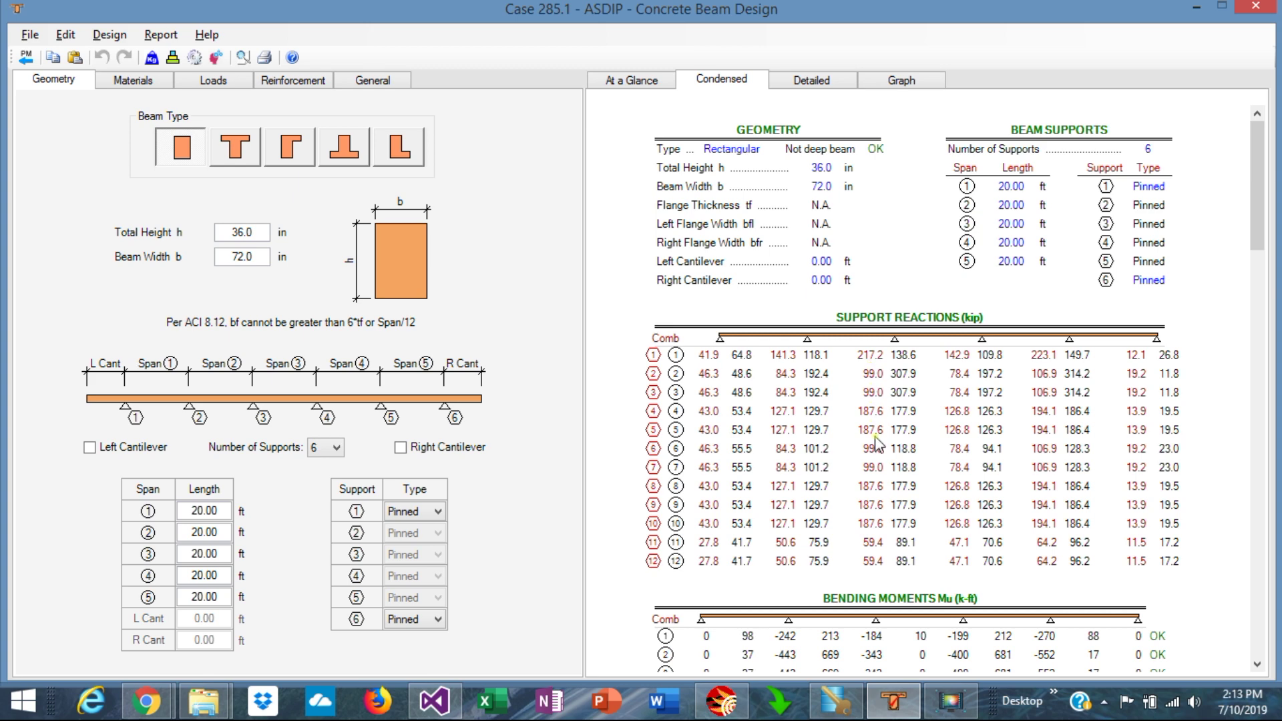
Step: Scroll through the support reactions and bending moments, then switch to the detailed report
scroll(876, 444, down, 2)
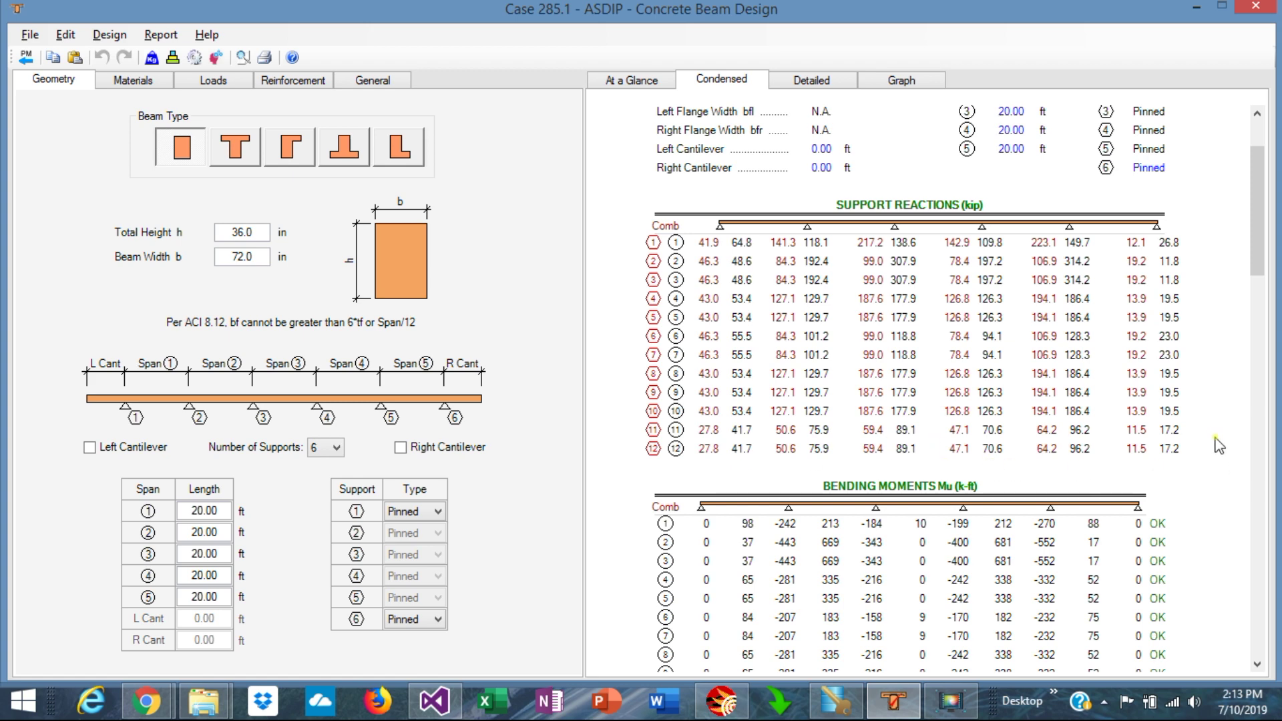
scroll(1043, 390, down, 5)
key(ctrl+Tab)
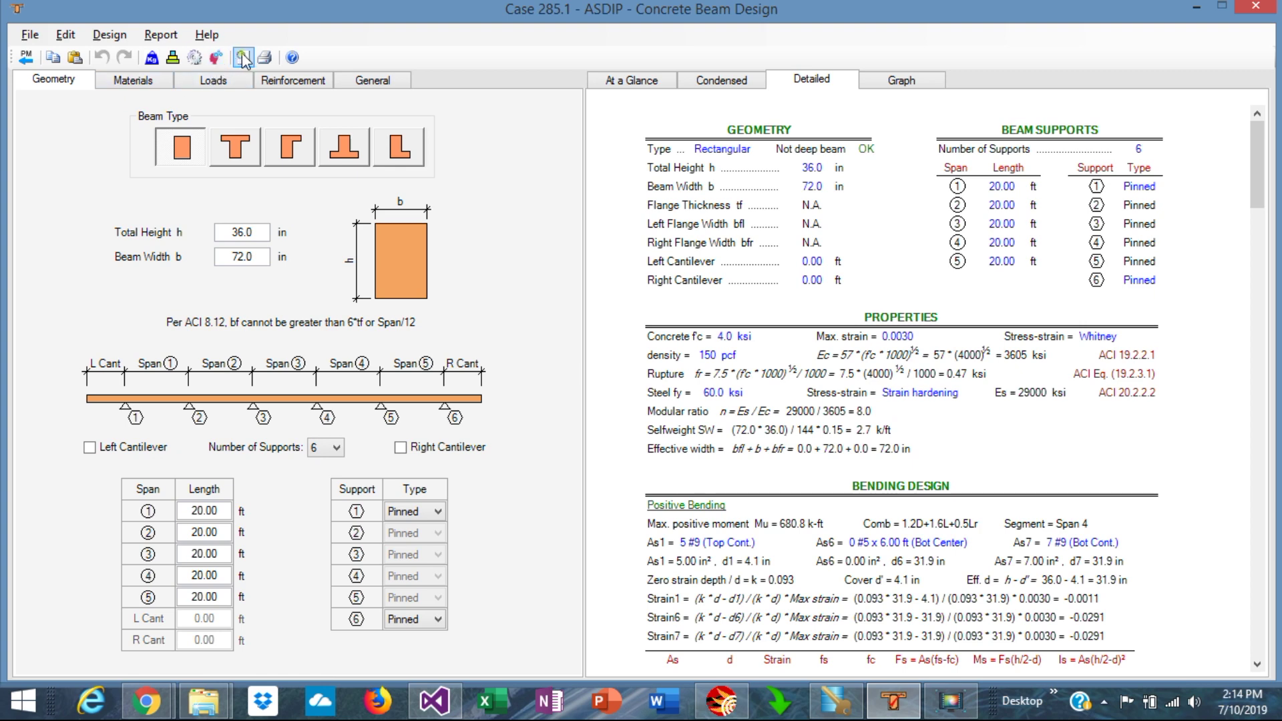
click(264, 59)
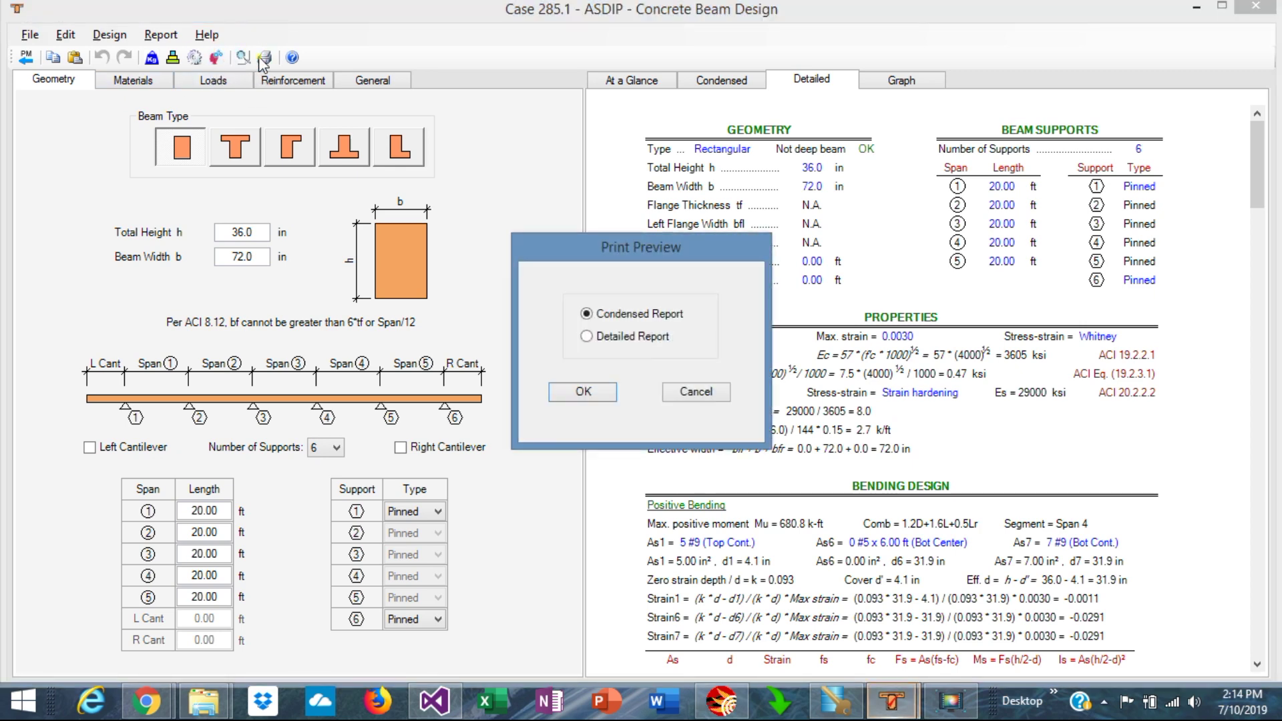
click(583, 391)
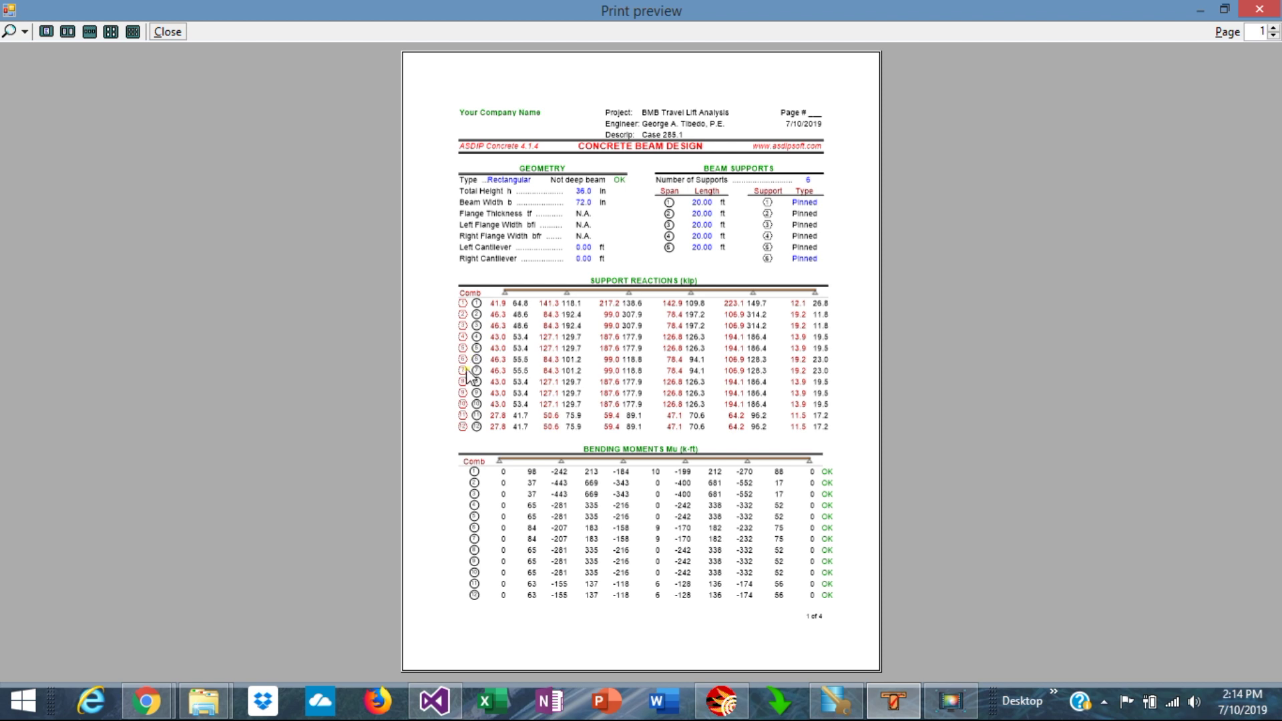
click(1274, 30)
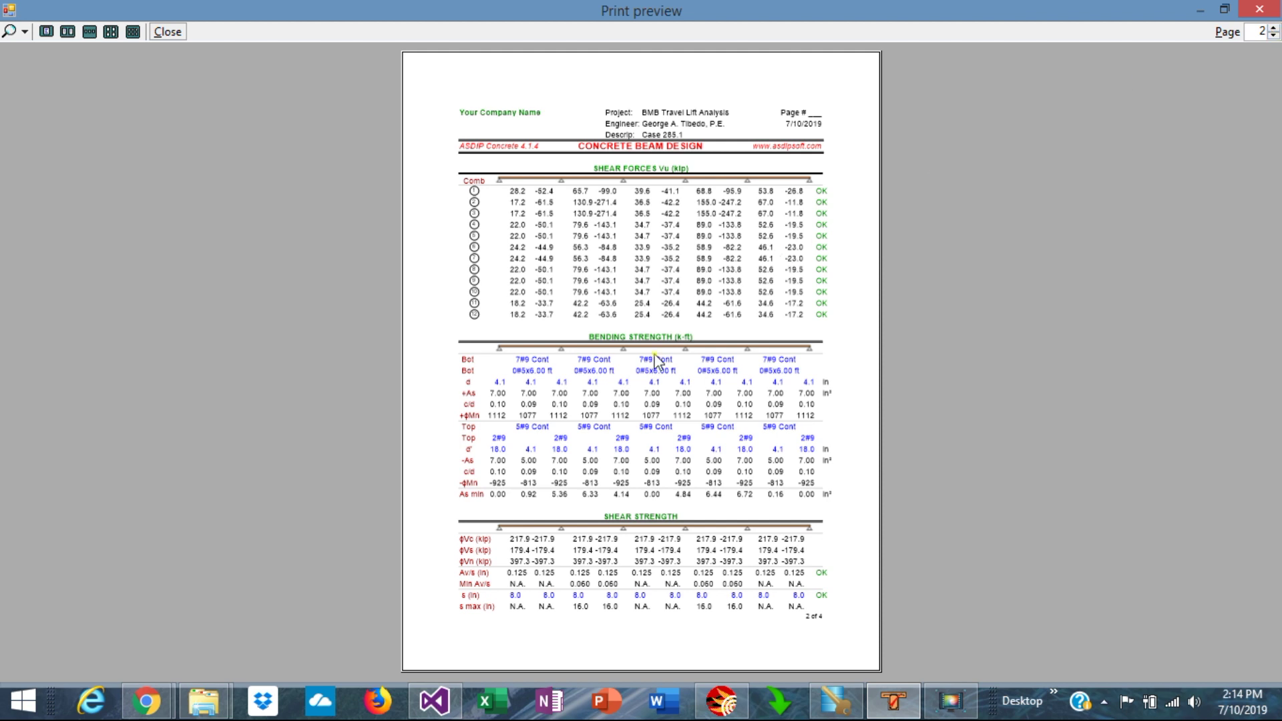
click(1273, 29)
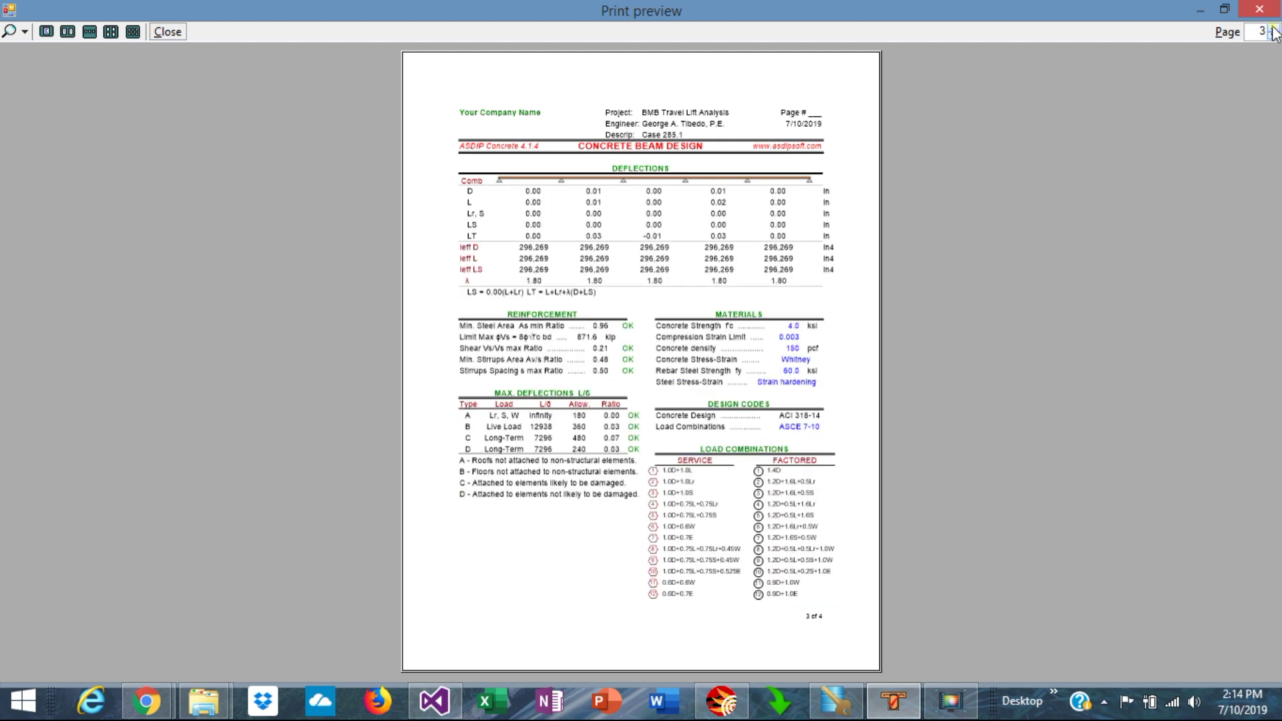
click(1273, 30)
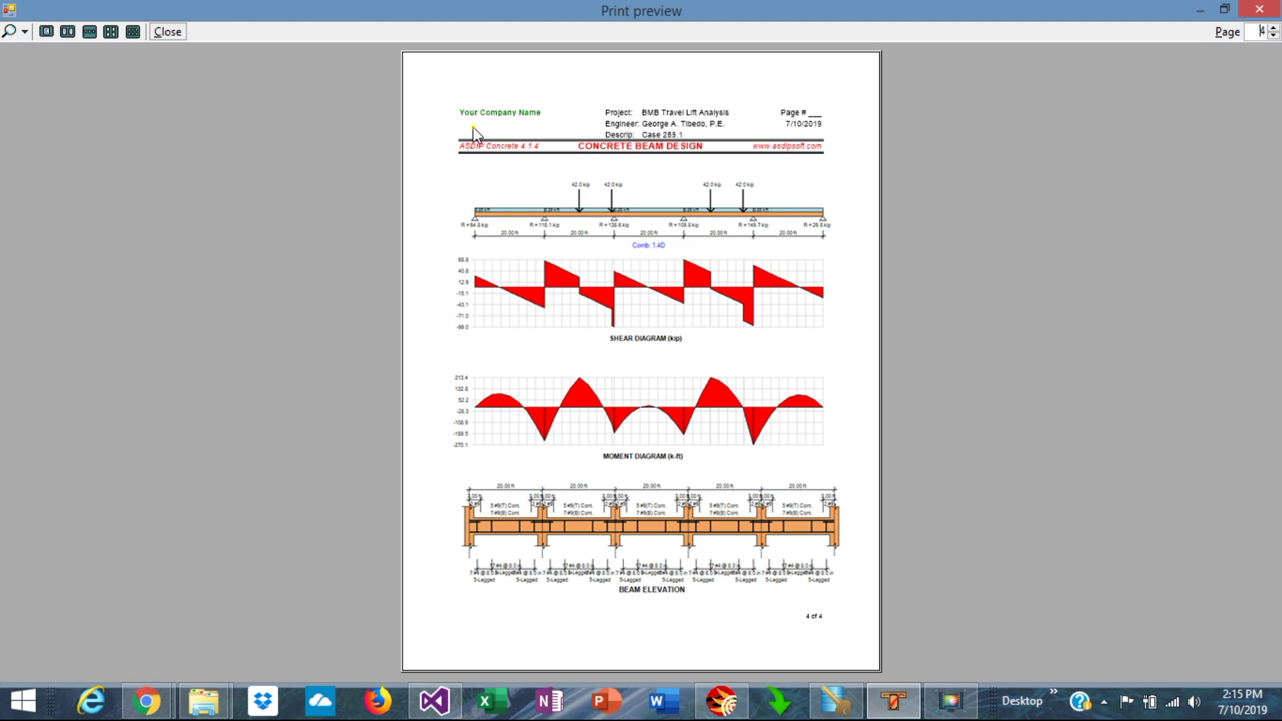
click(1259, 9)
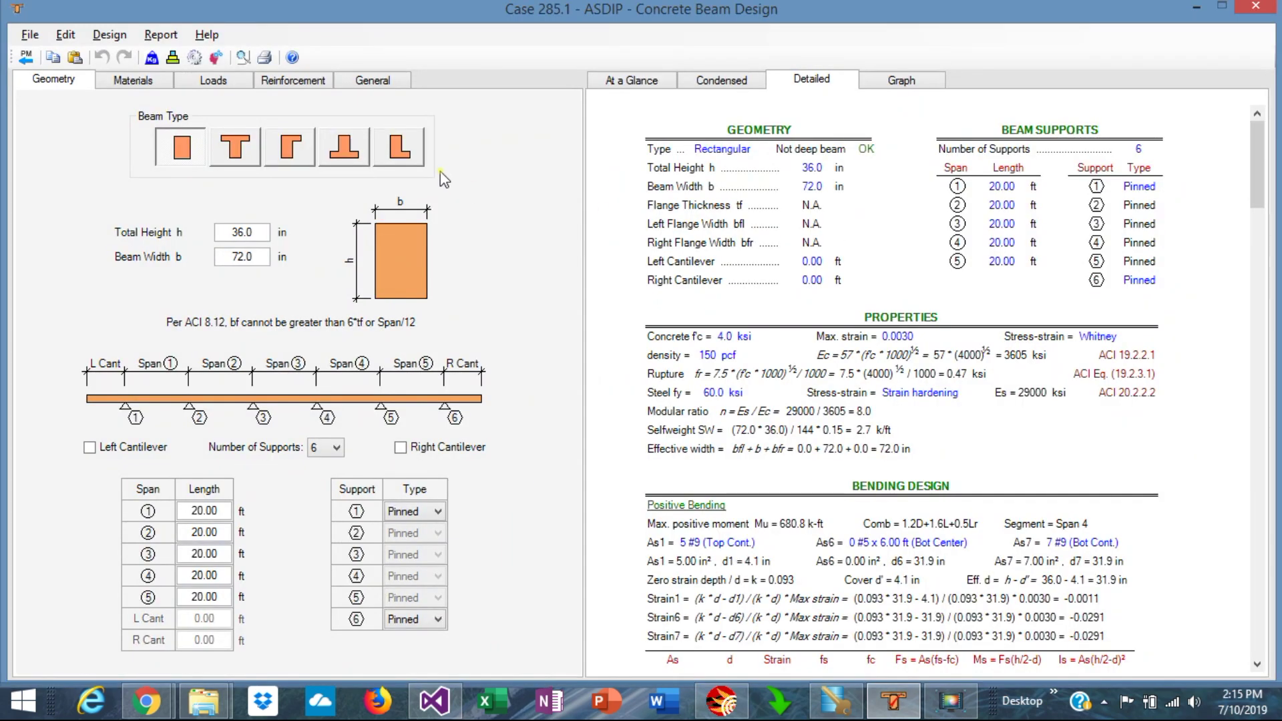
Step: Generate a print preview of the Detailed Report
click(243, 57)
click(630, 336)
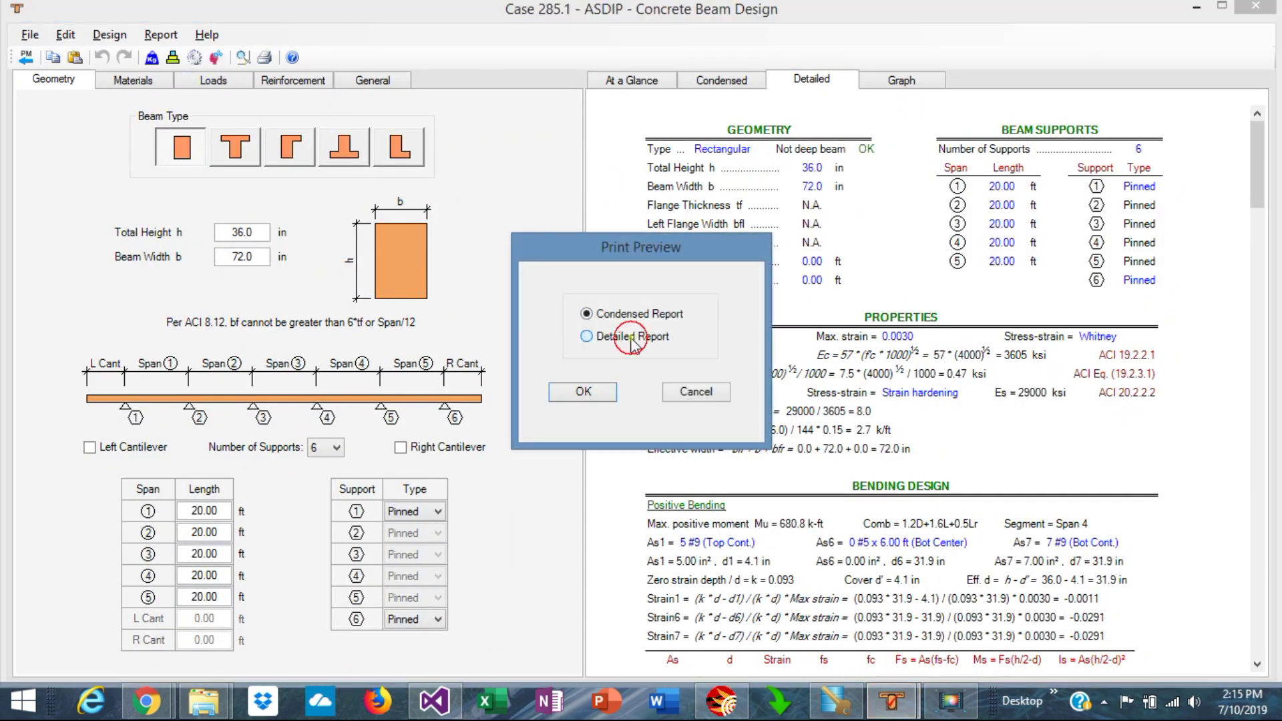
click(579, 397)
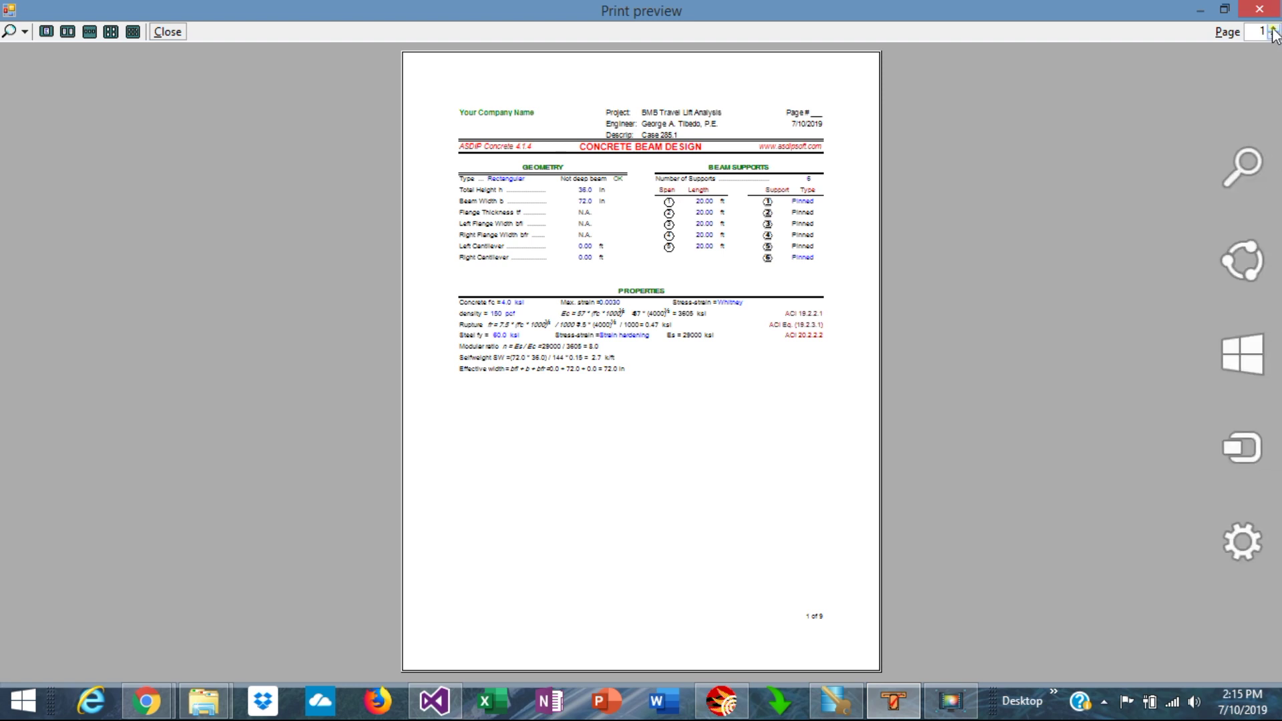
Step: Page through all nine preview pages to the diagrams, then close the preview
click(1273, 29)
click(1273, 29)
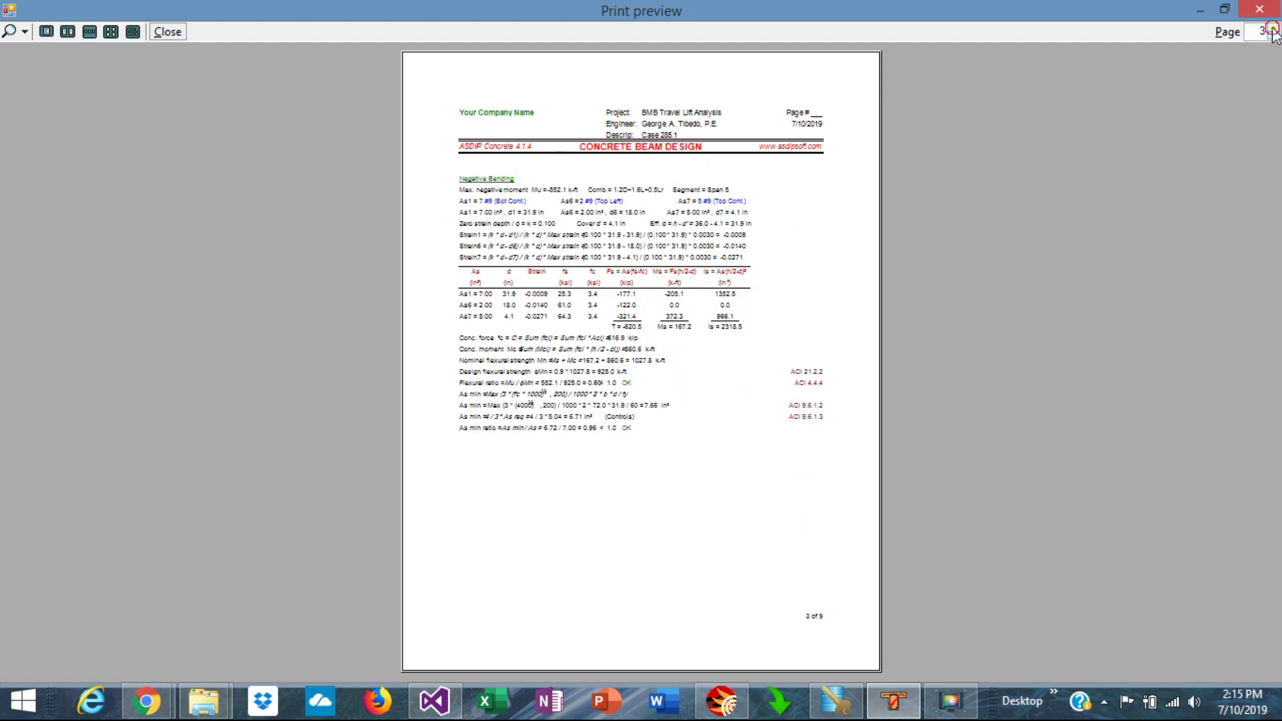
click(1273, 29)
click(1273, 28)
click(1273, 29)
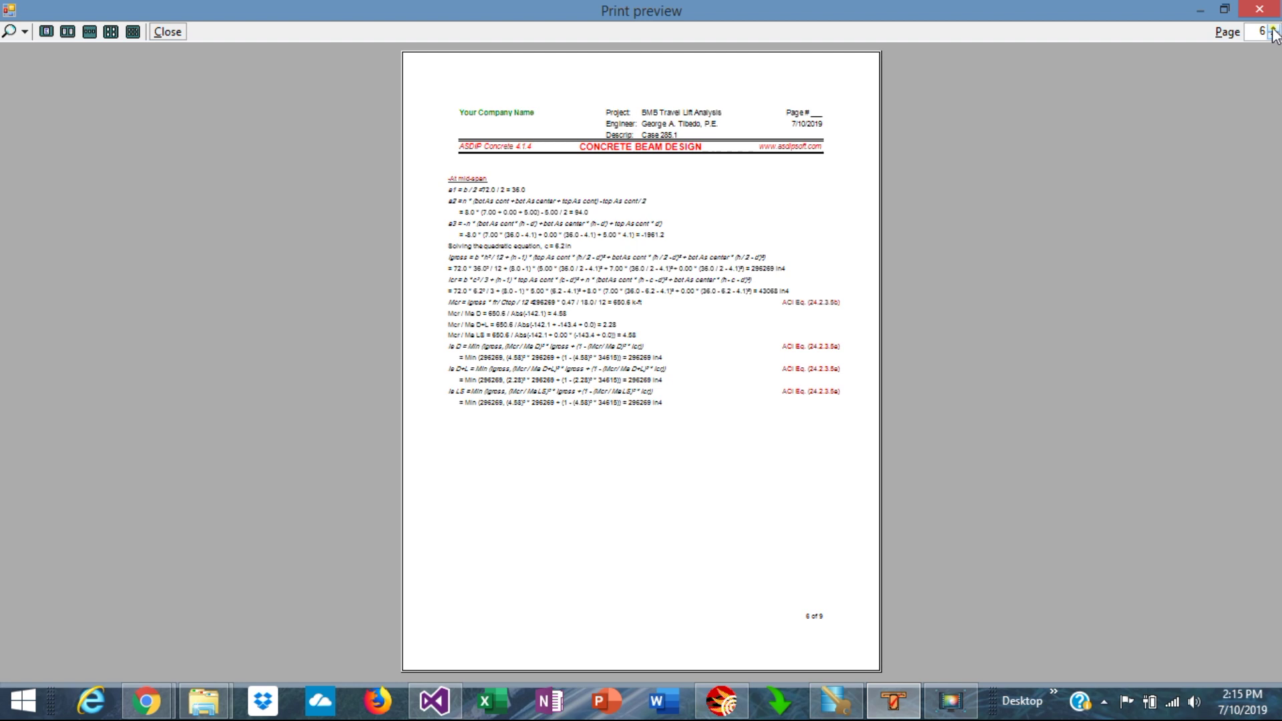
click(1273, 29)
click(1273, 29)
click(1273, 29)
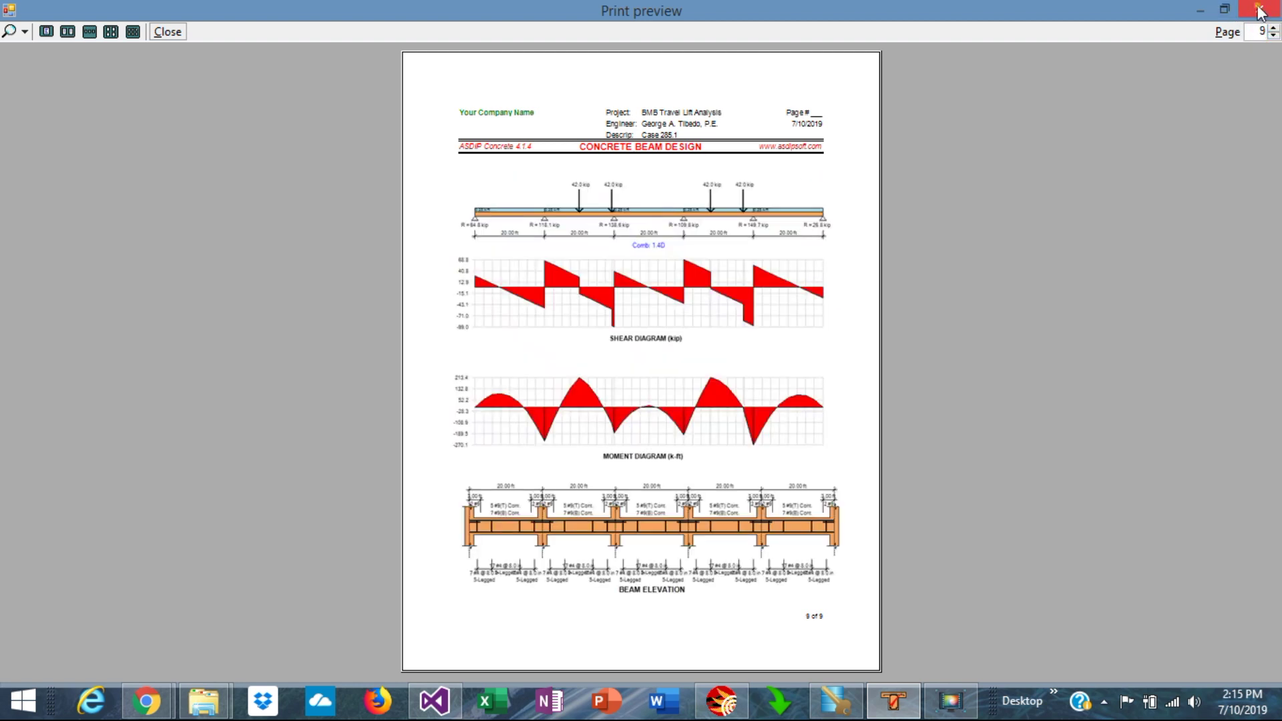
click(1260, 10)
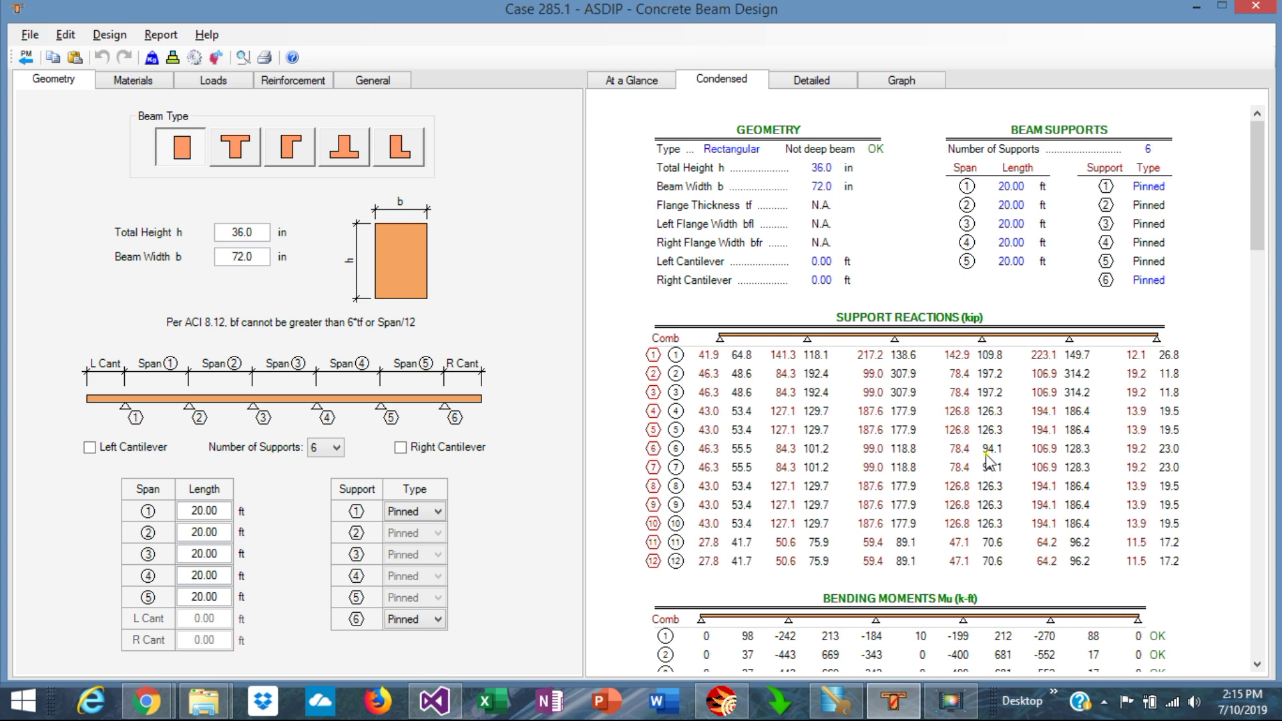
scroll(987, 459, down, 2)
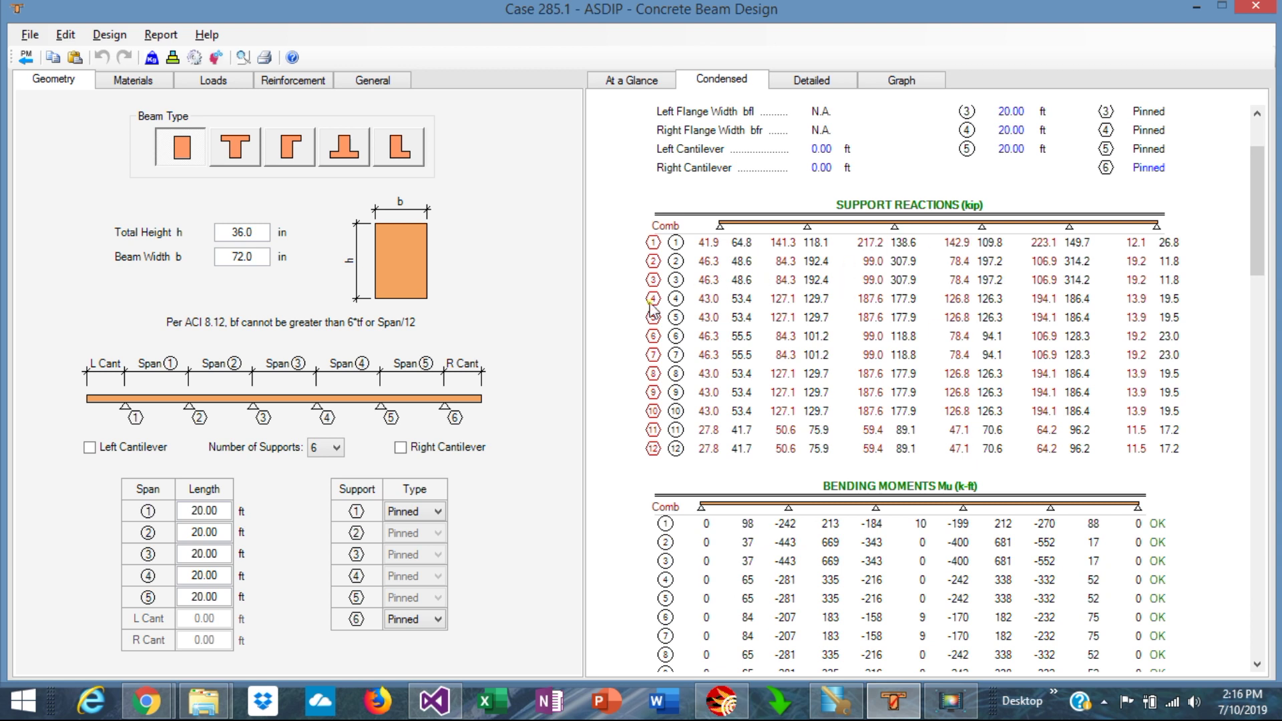